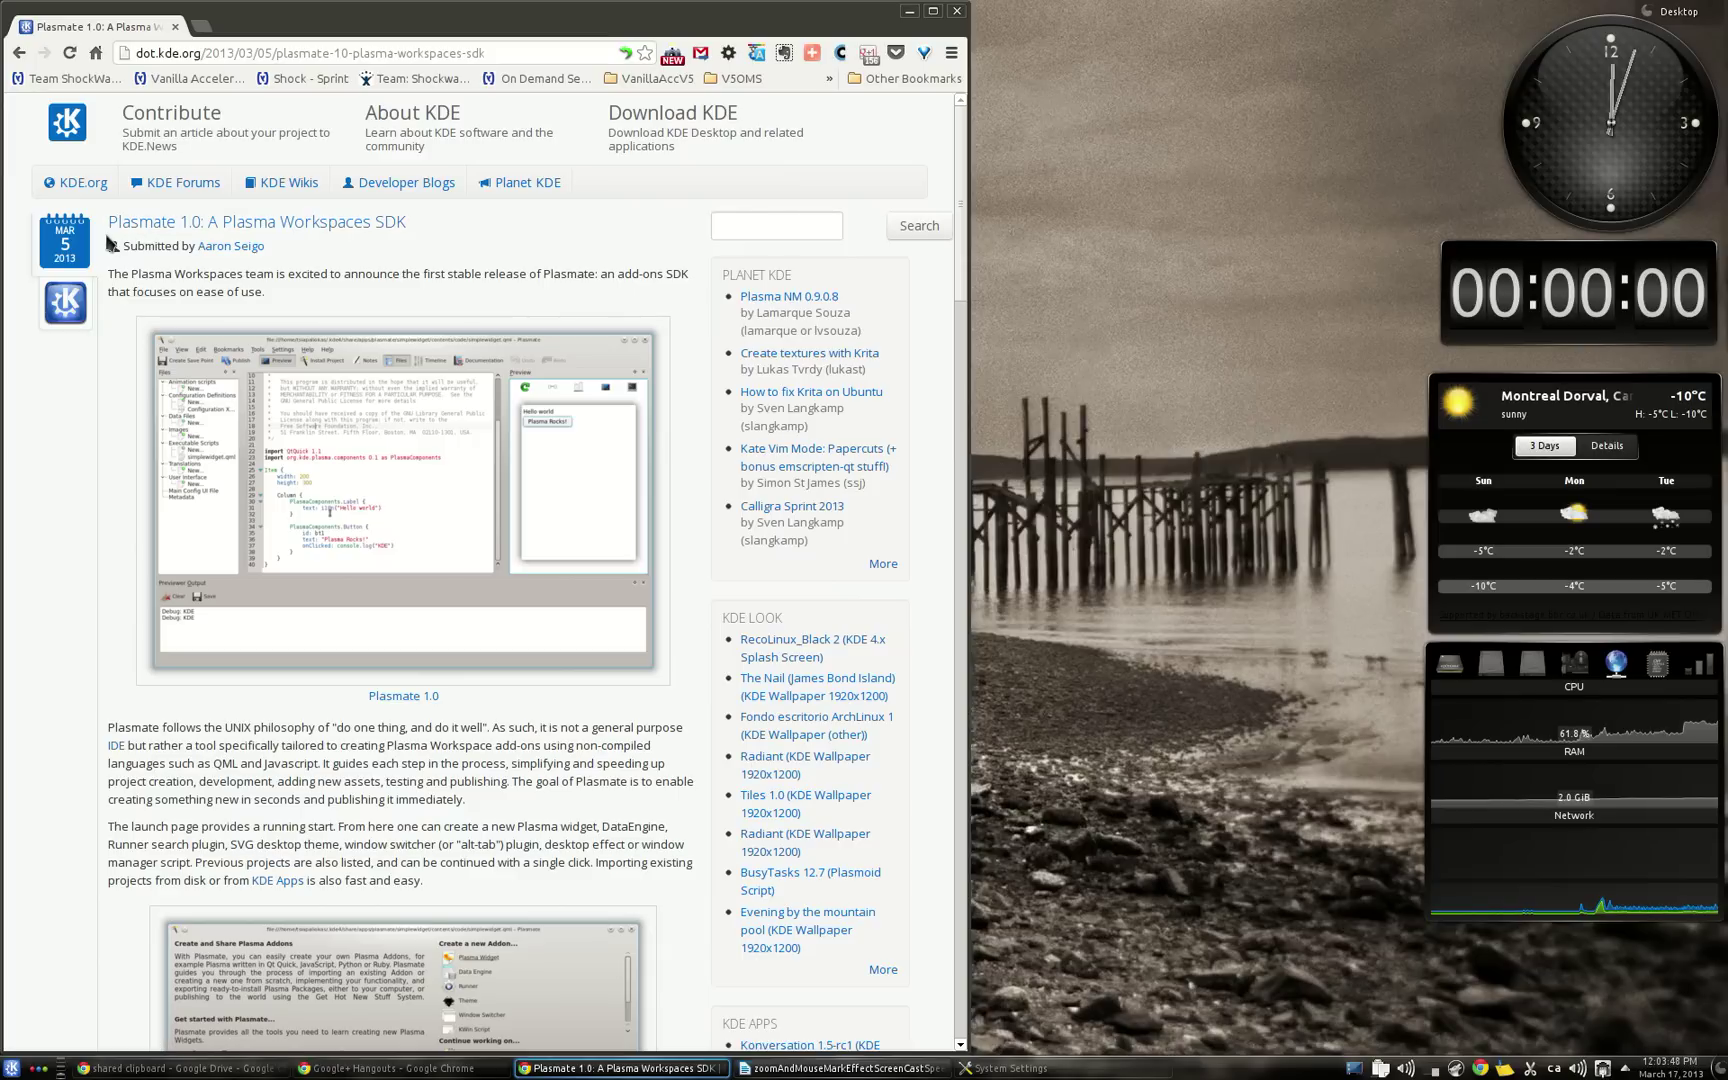
- Draw freehand marks underlining the article title and the Plasmate screenshot, and circling the screenshot
drag(108, 238, 420, 240)
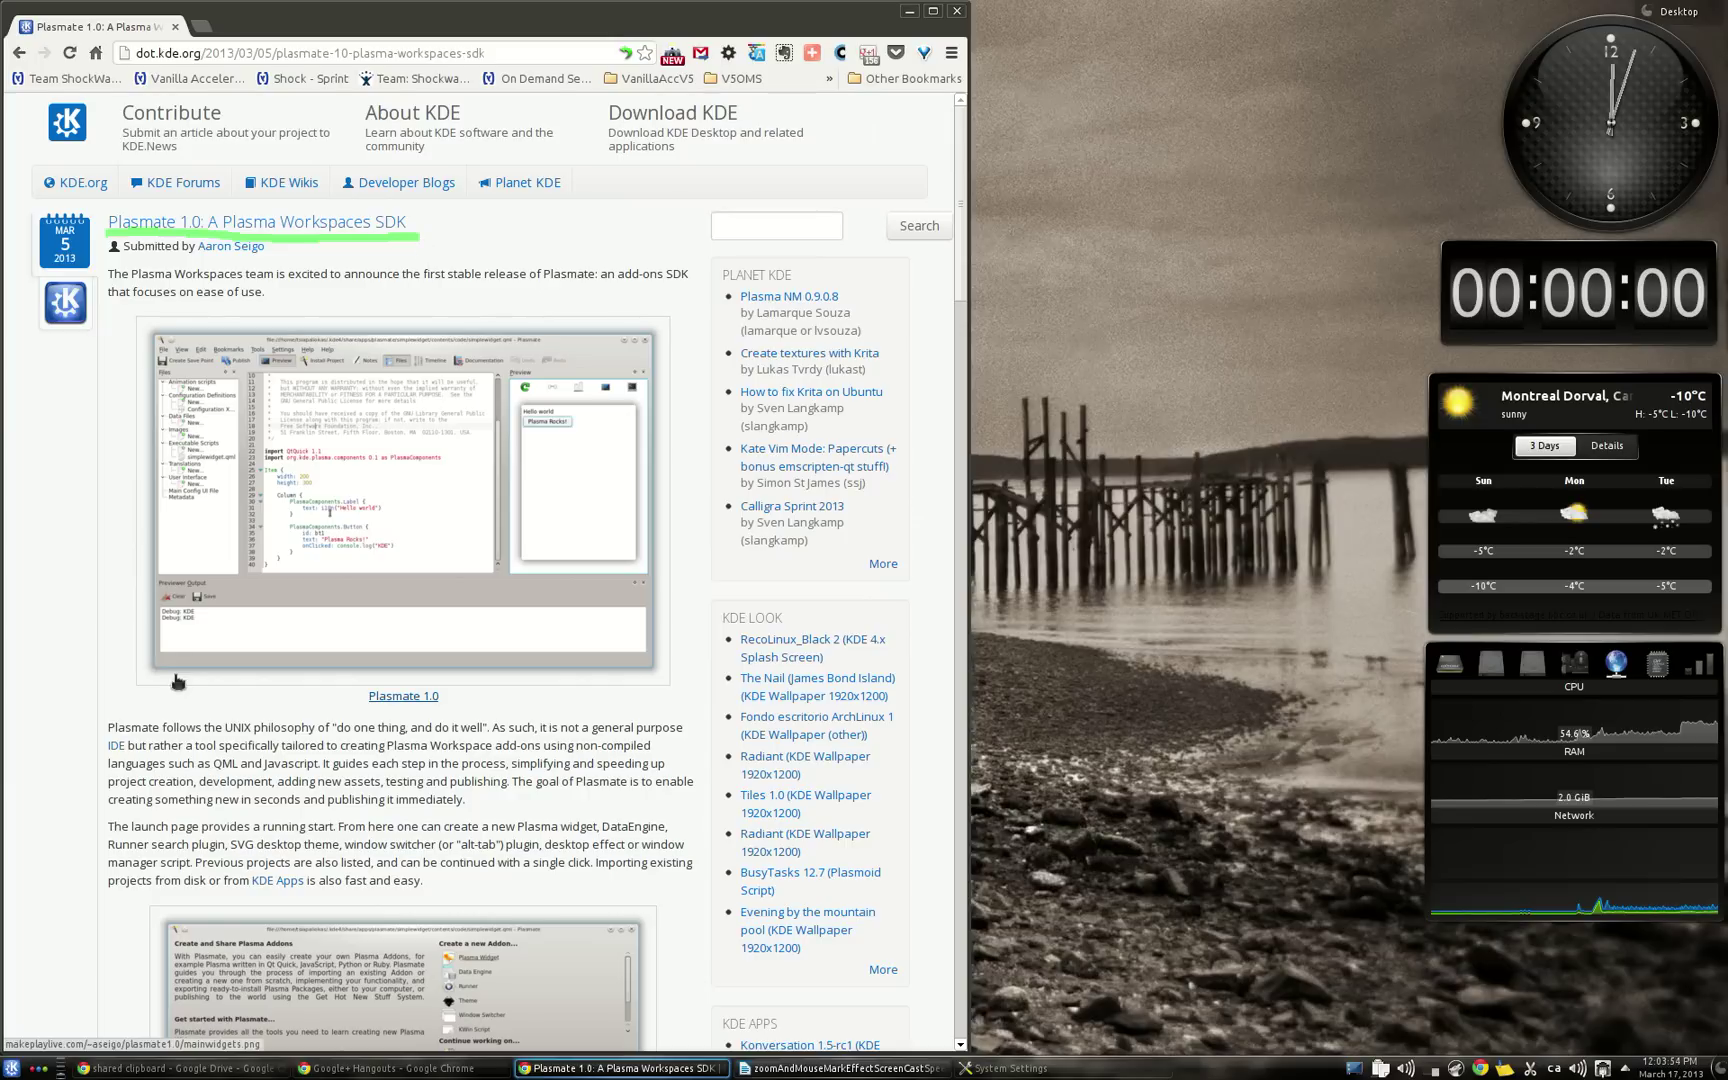
drag(166, 673, 593, 676)
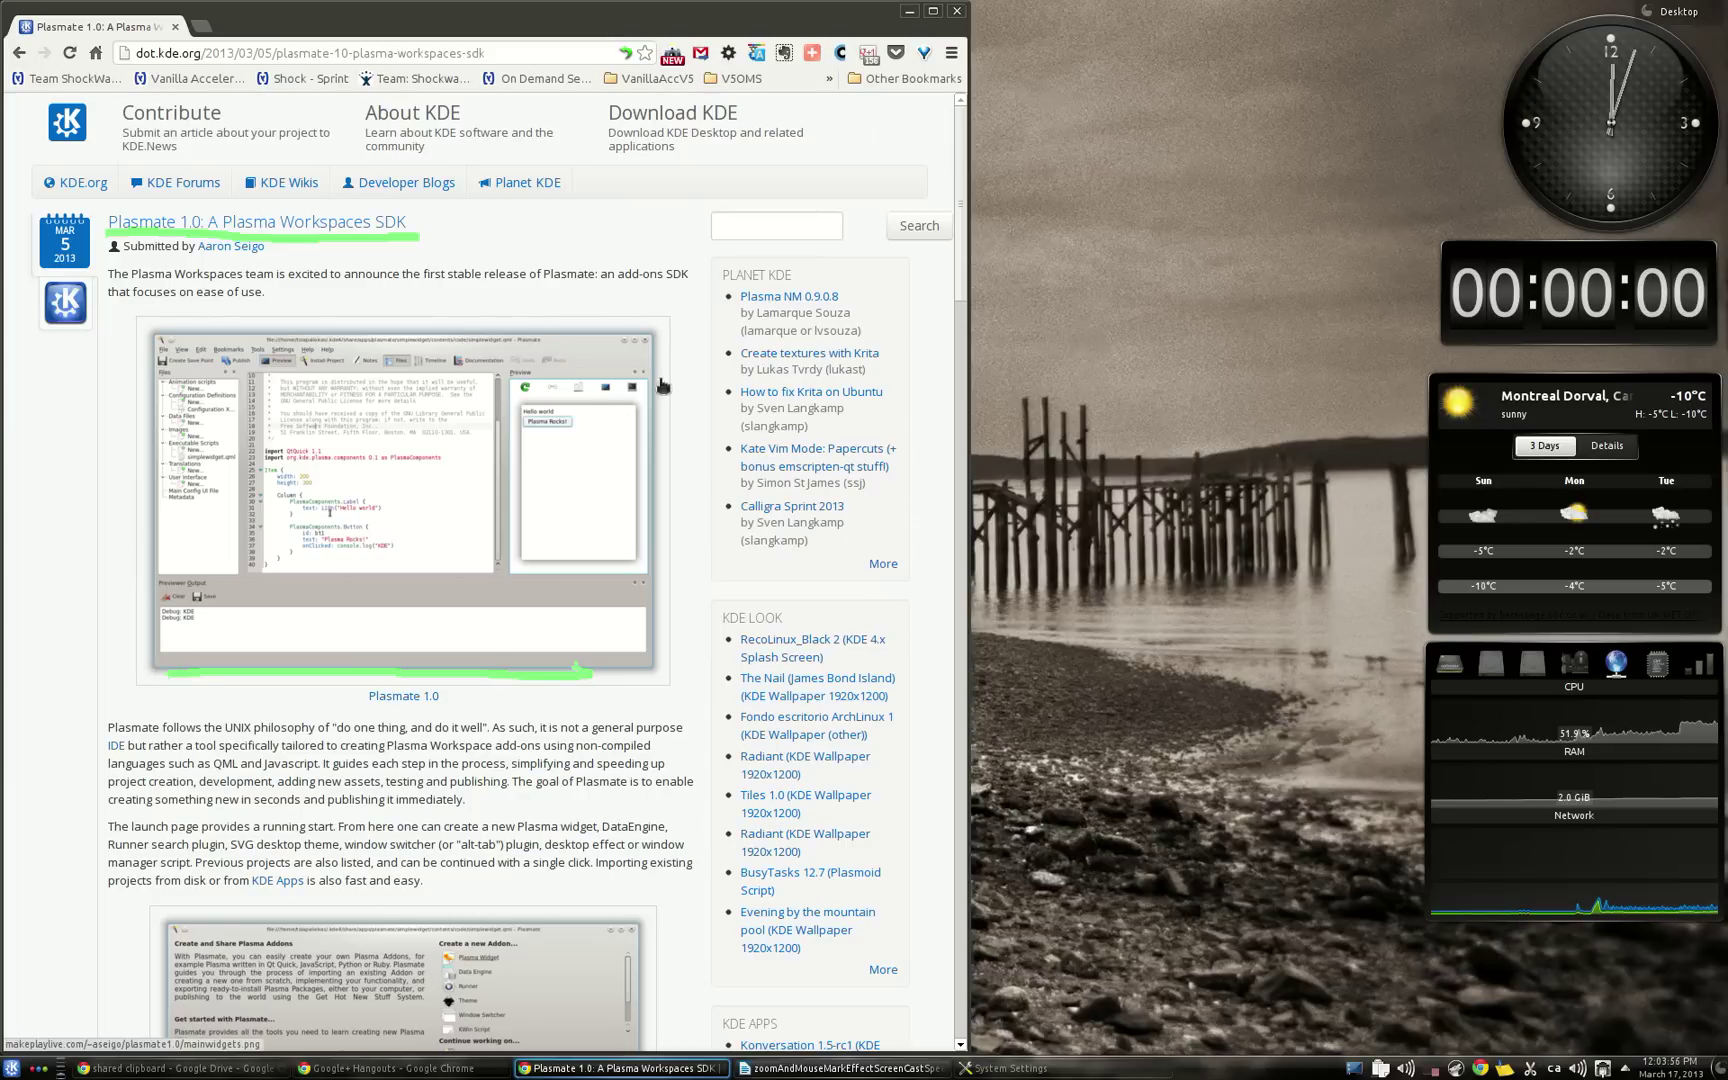
mouse_move(593, 300)
mouse_down()
mouse_move(405, 290)
mouse_move(110, 330)
mouse_move(155, 685)
mouse_move(455, 729)
mouse_move(790, 668)
mouse_move(797, 350)
mouse_move(688, 310)
mouse_move(597, 303)
mouse_up()
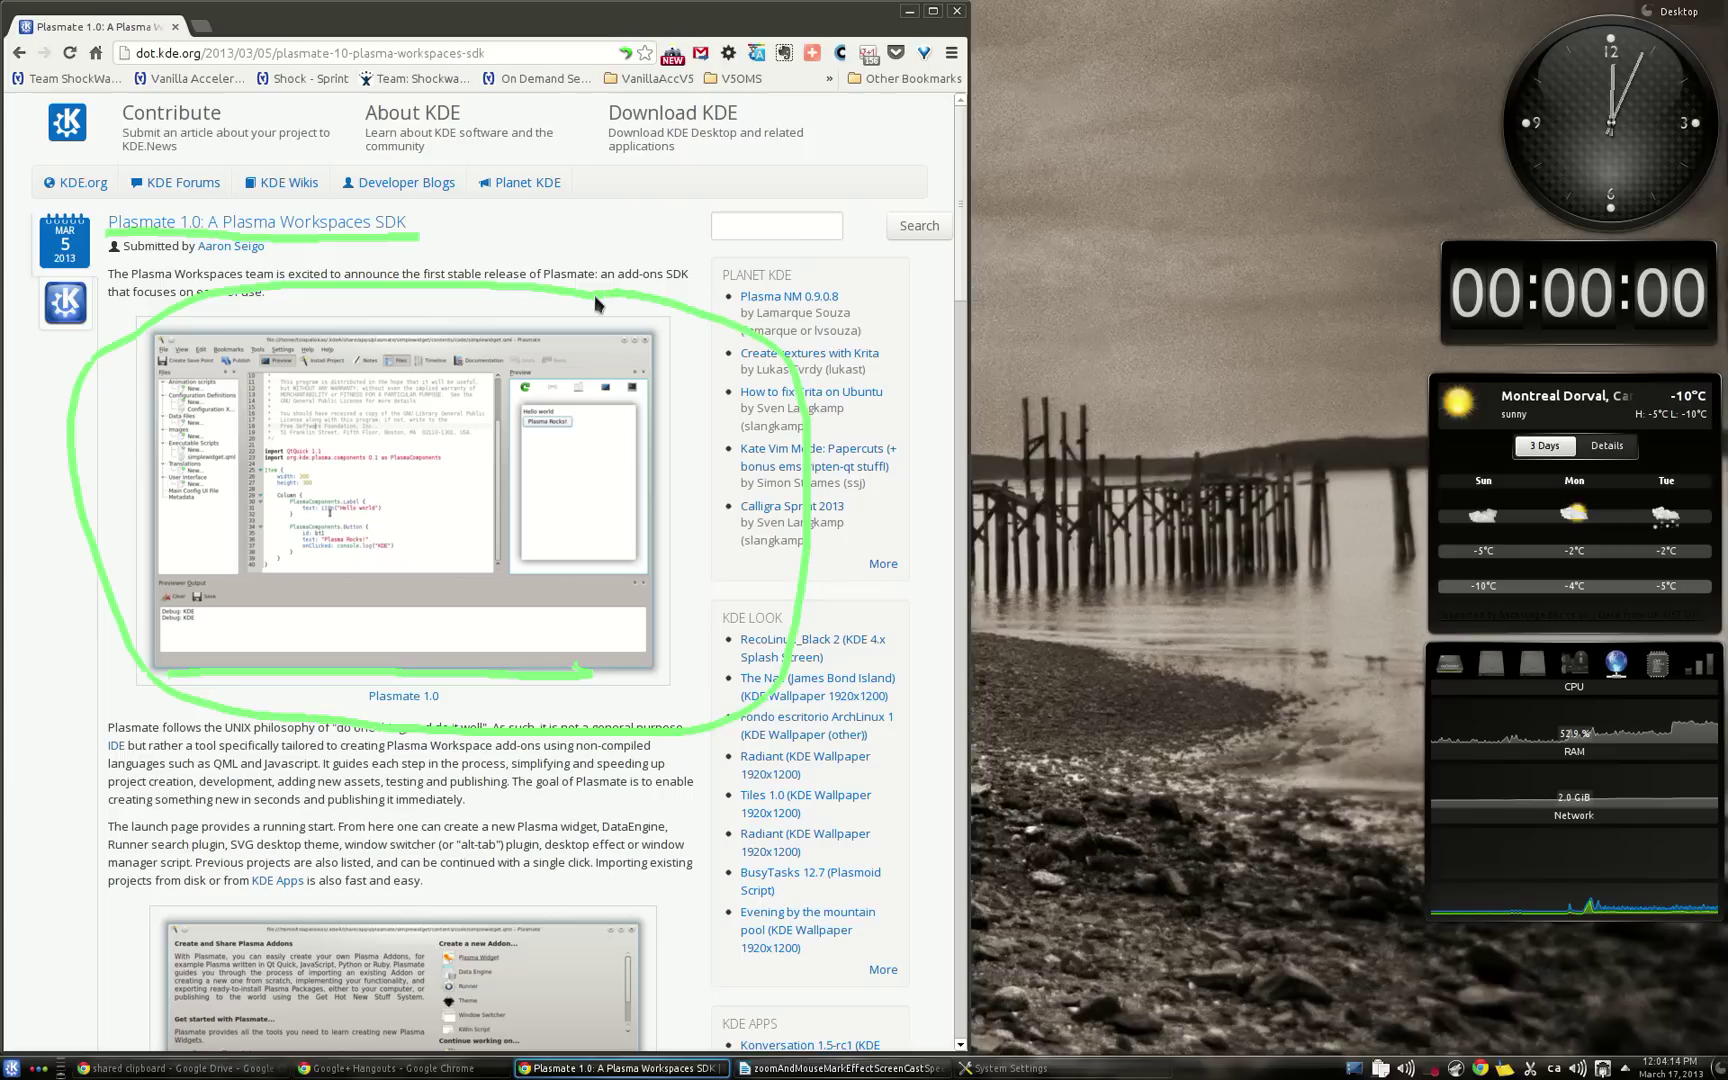
- Erase the marks with Shift+Meta+F12, then show the Google+ Hangouts window full screen
key(shift+super+F12)
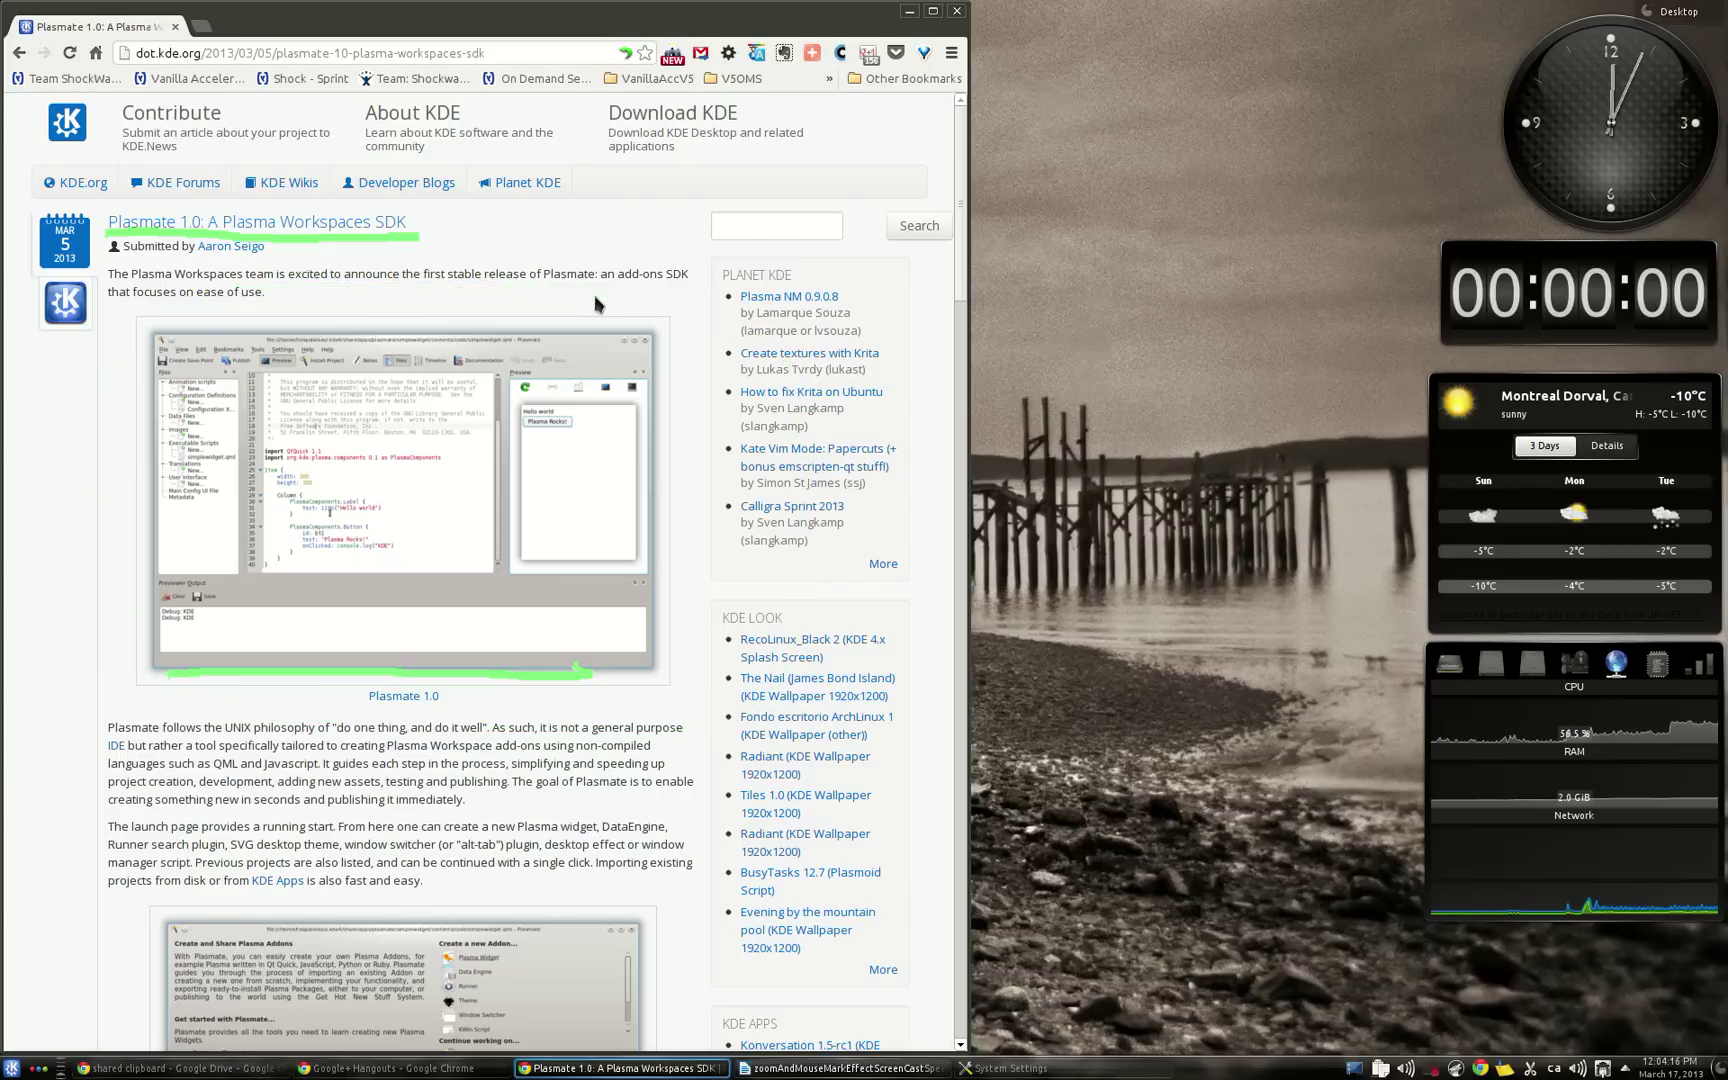
key(shift+super+F12)
key(shift+super+F12)
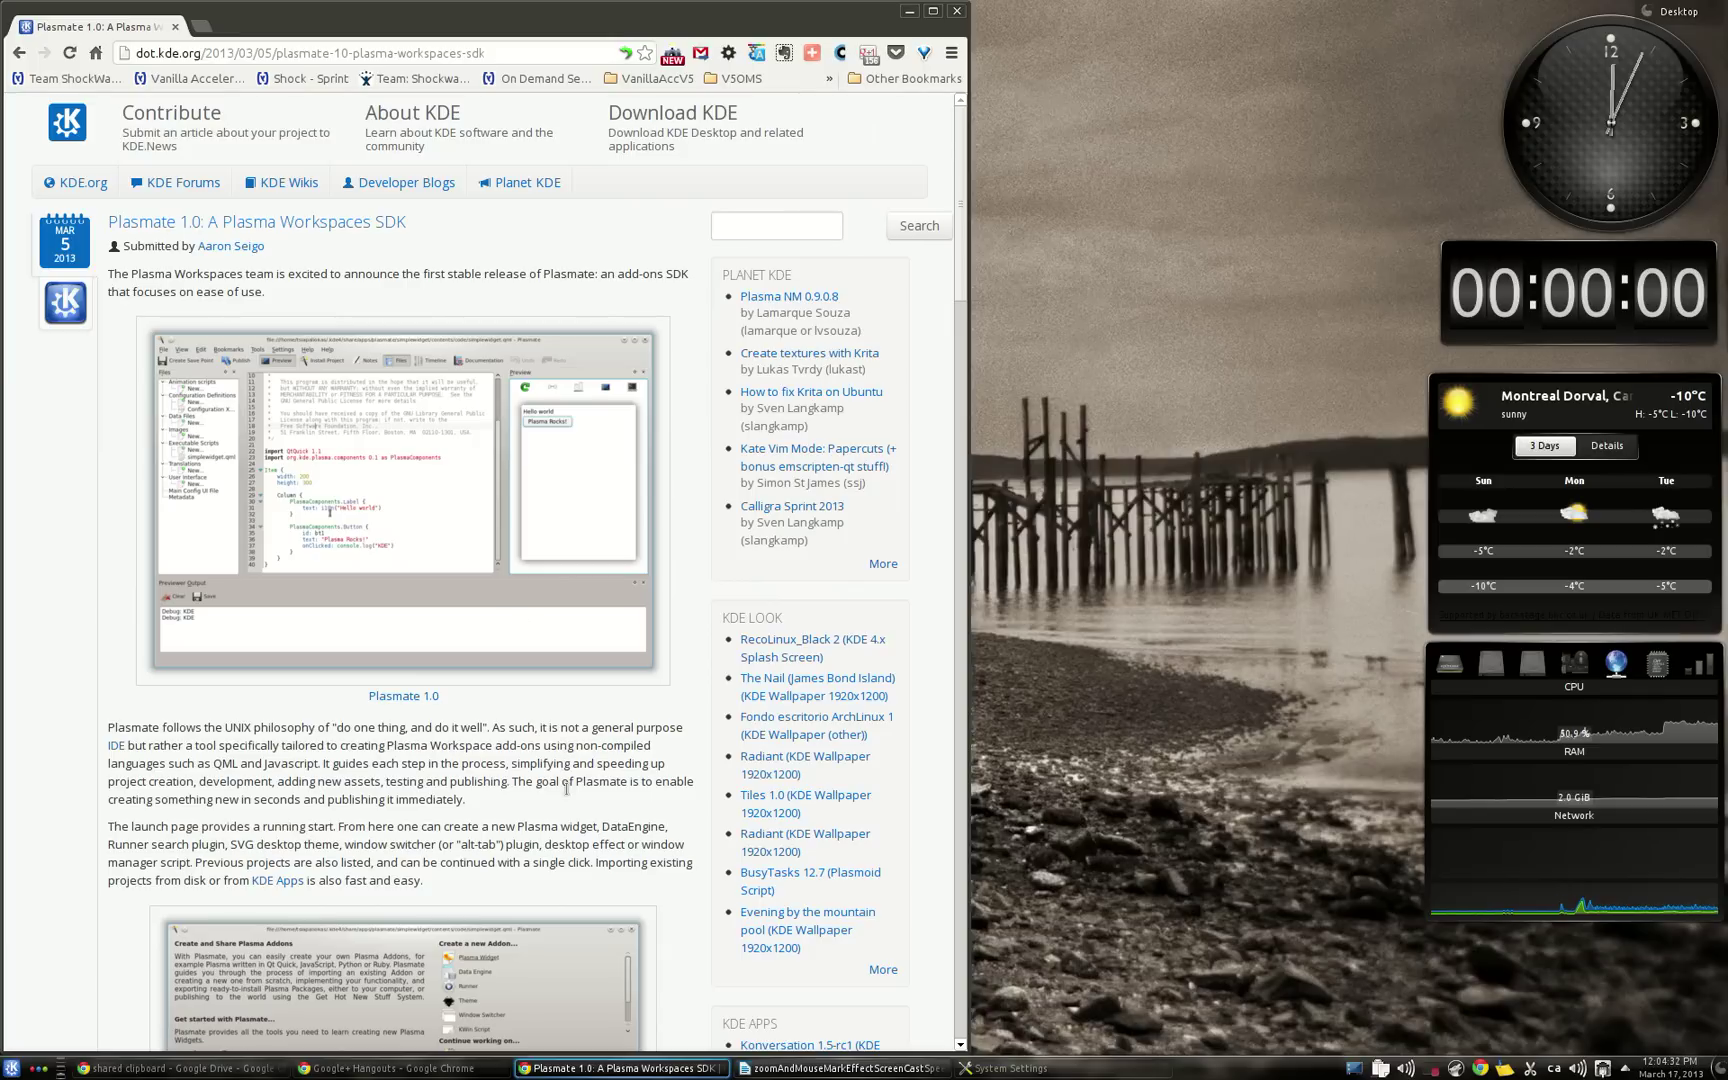
click(415, 1070)
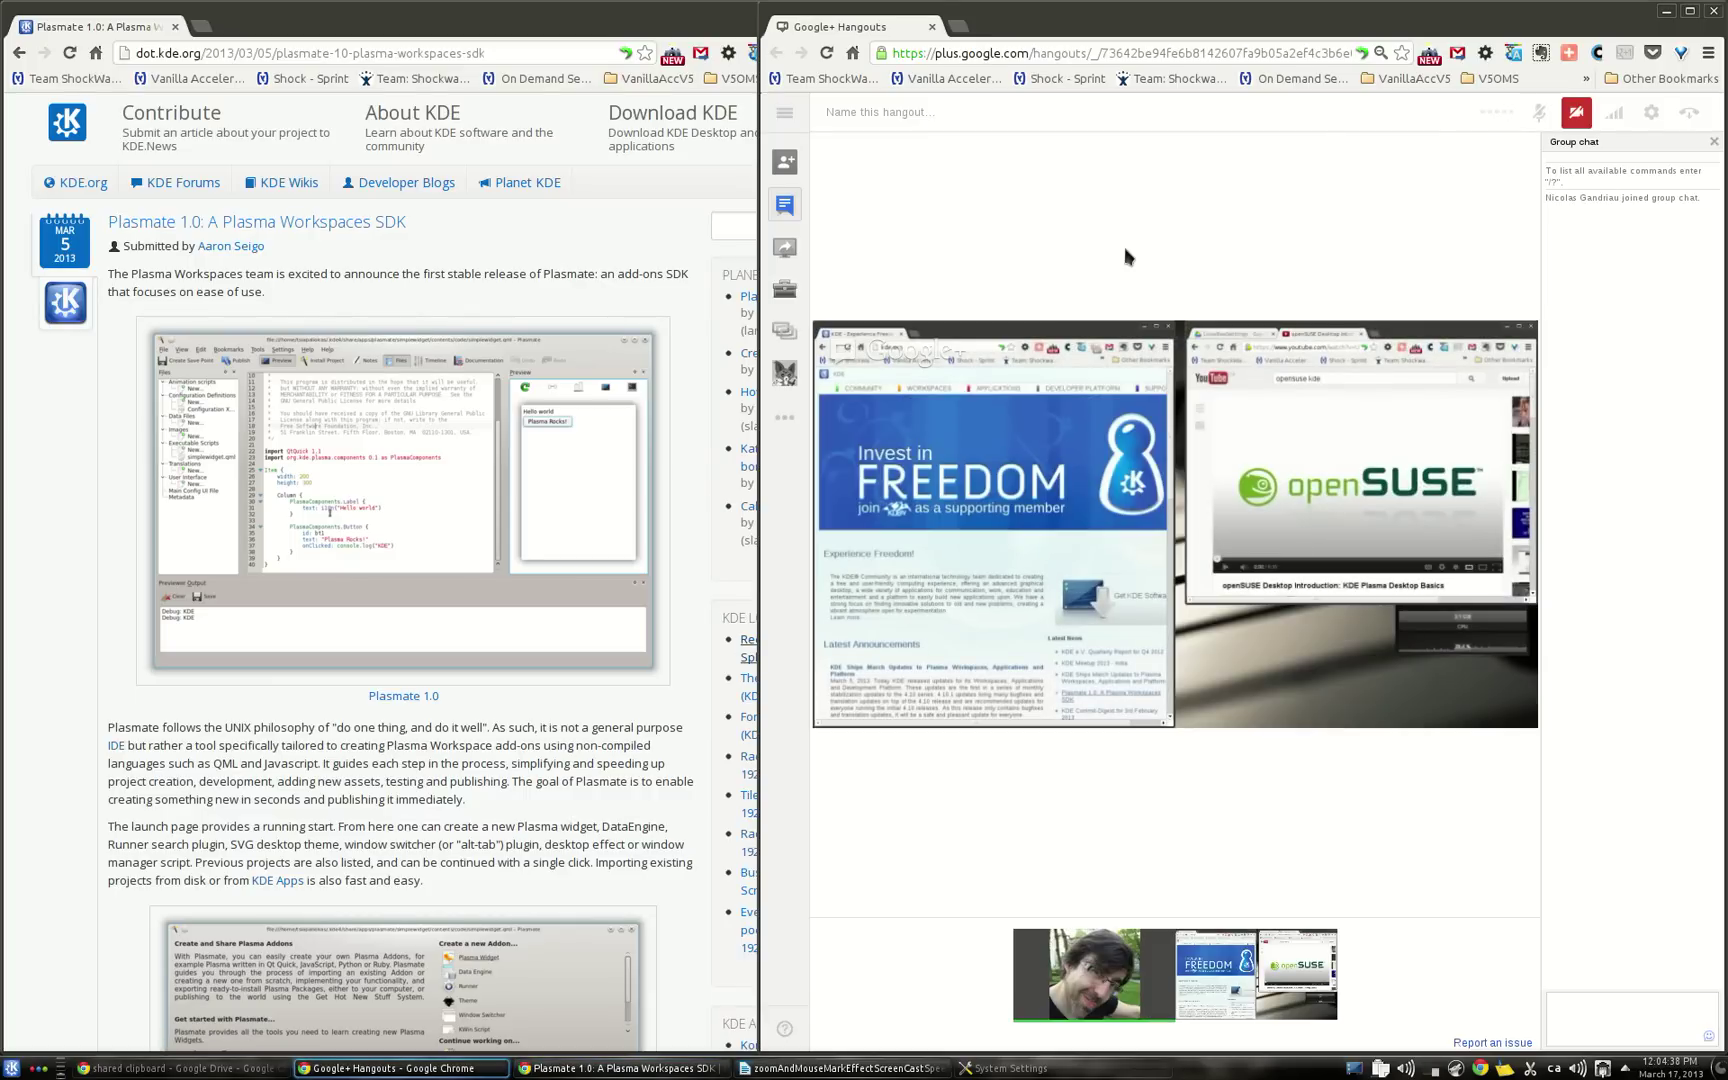
key(F11)
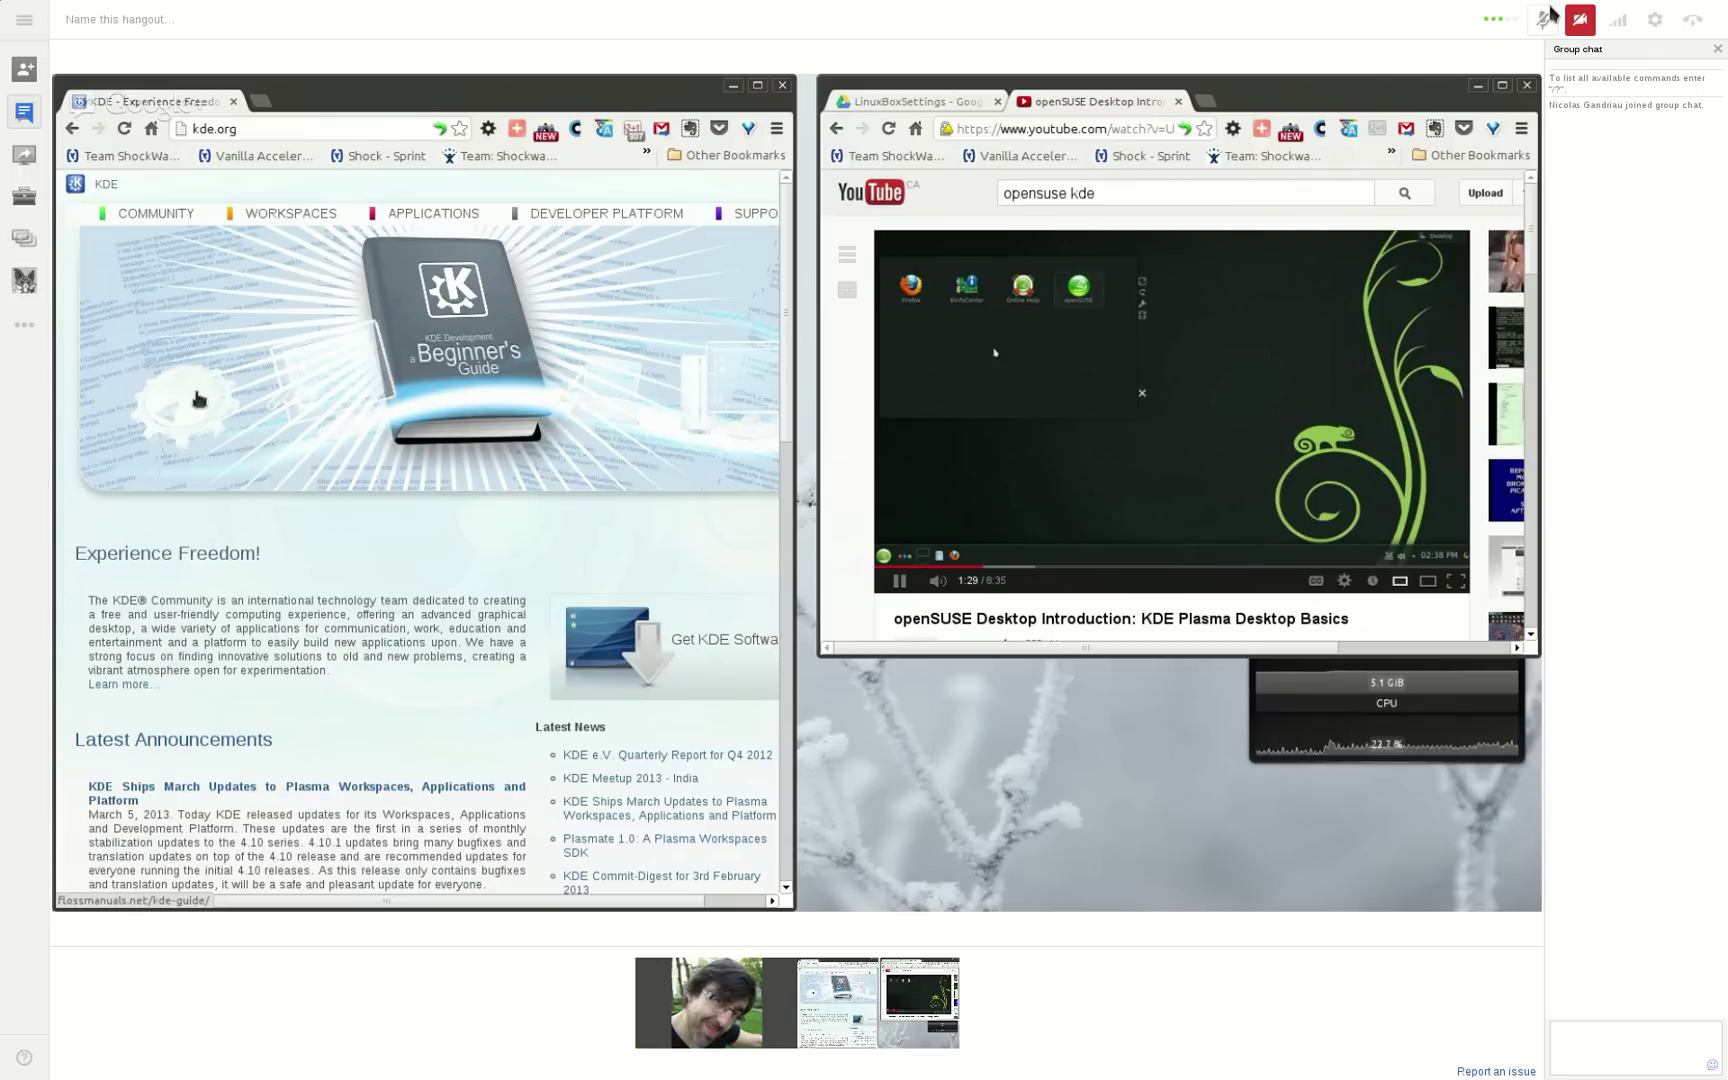
- Leave the hangout, return Chrome to a normal window, and bring System Settings forward
click(1692, 21)
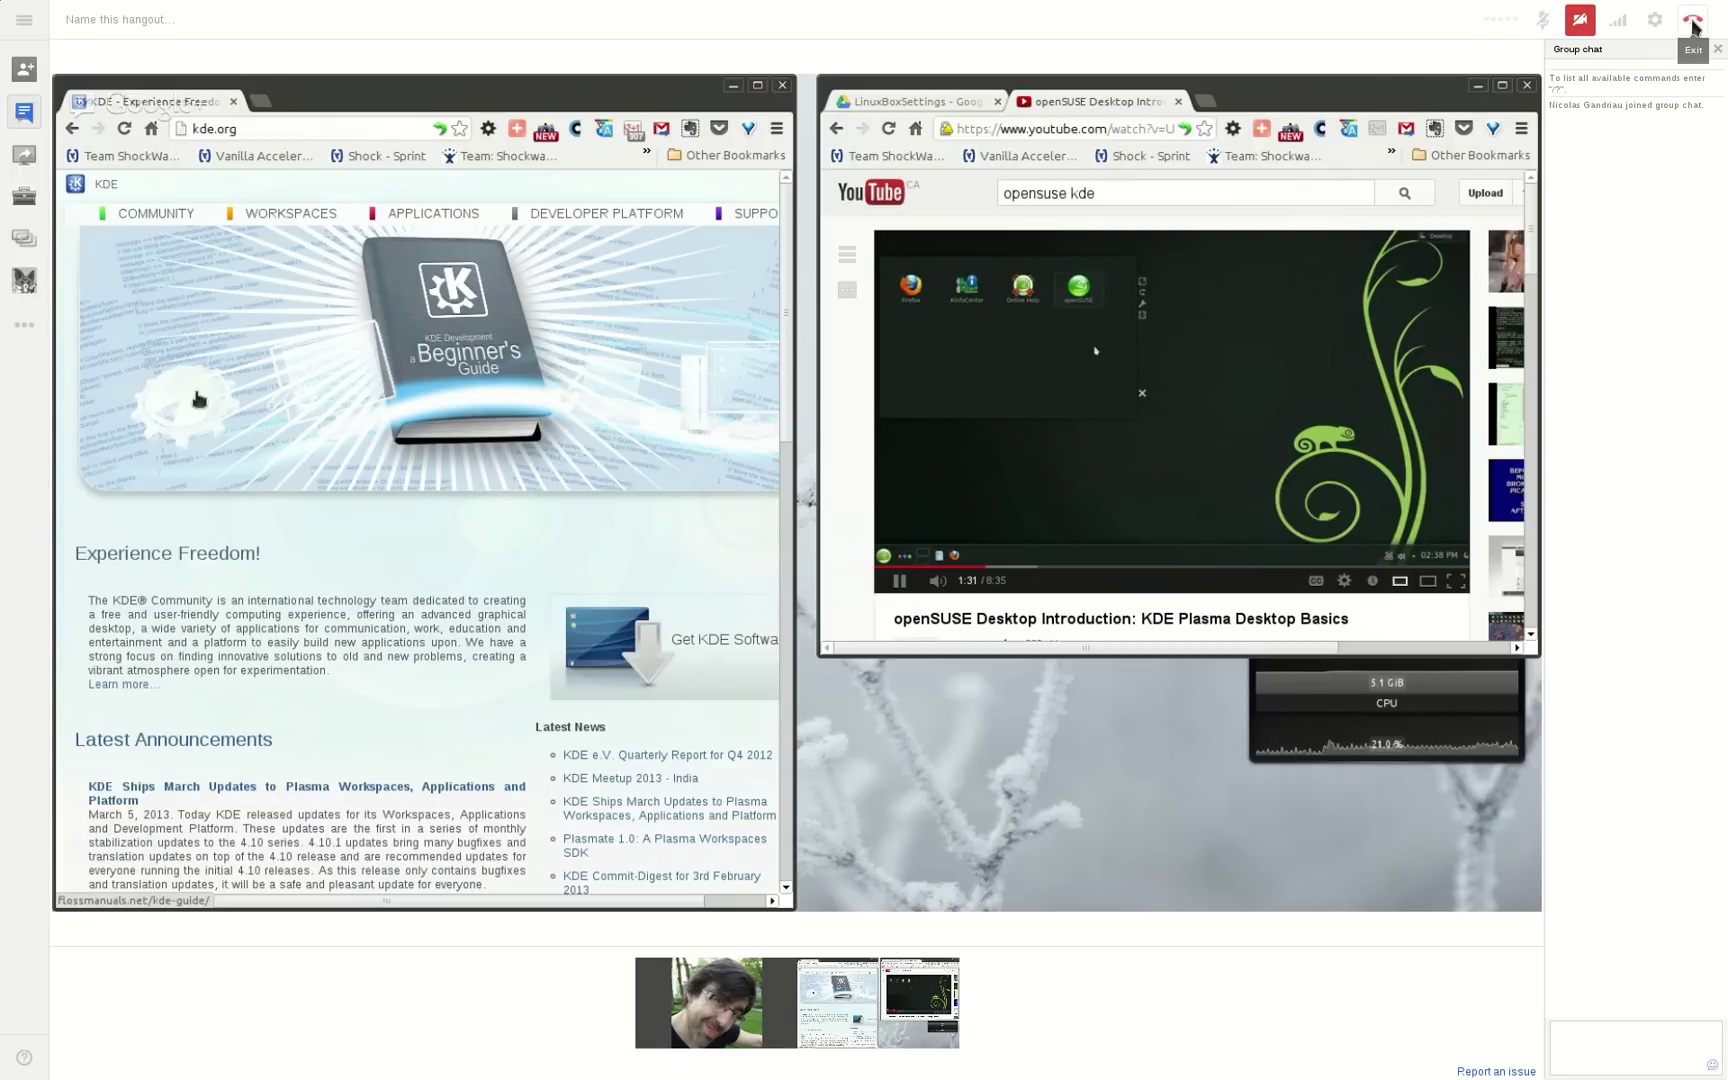
key(F11)
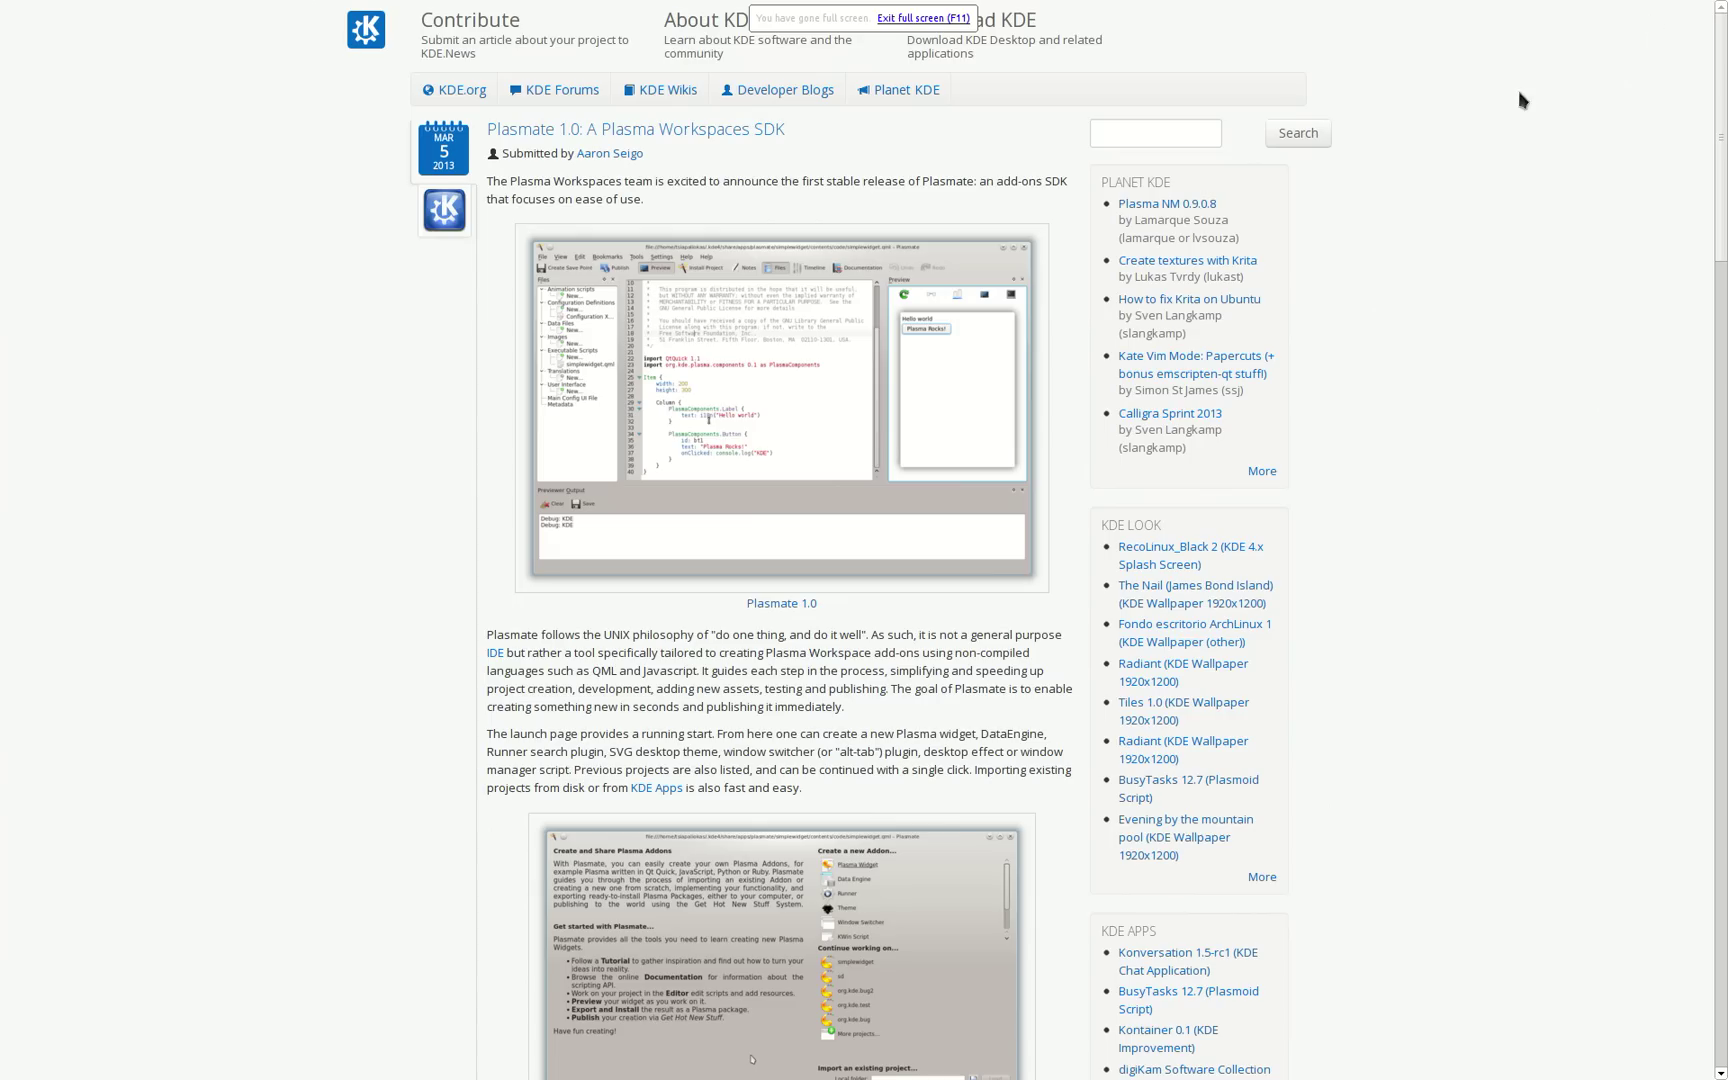
key(F11)
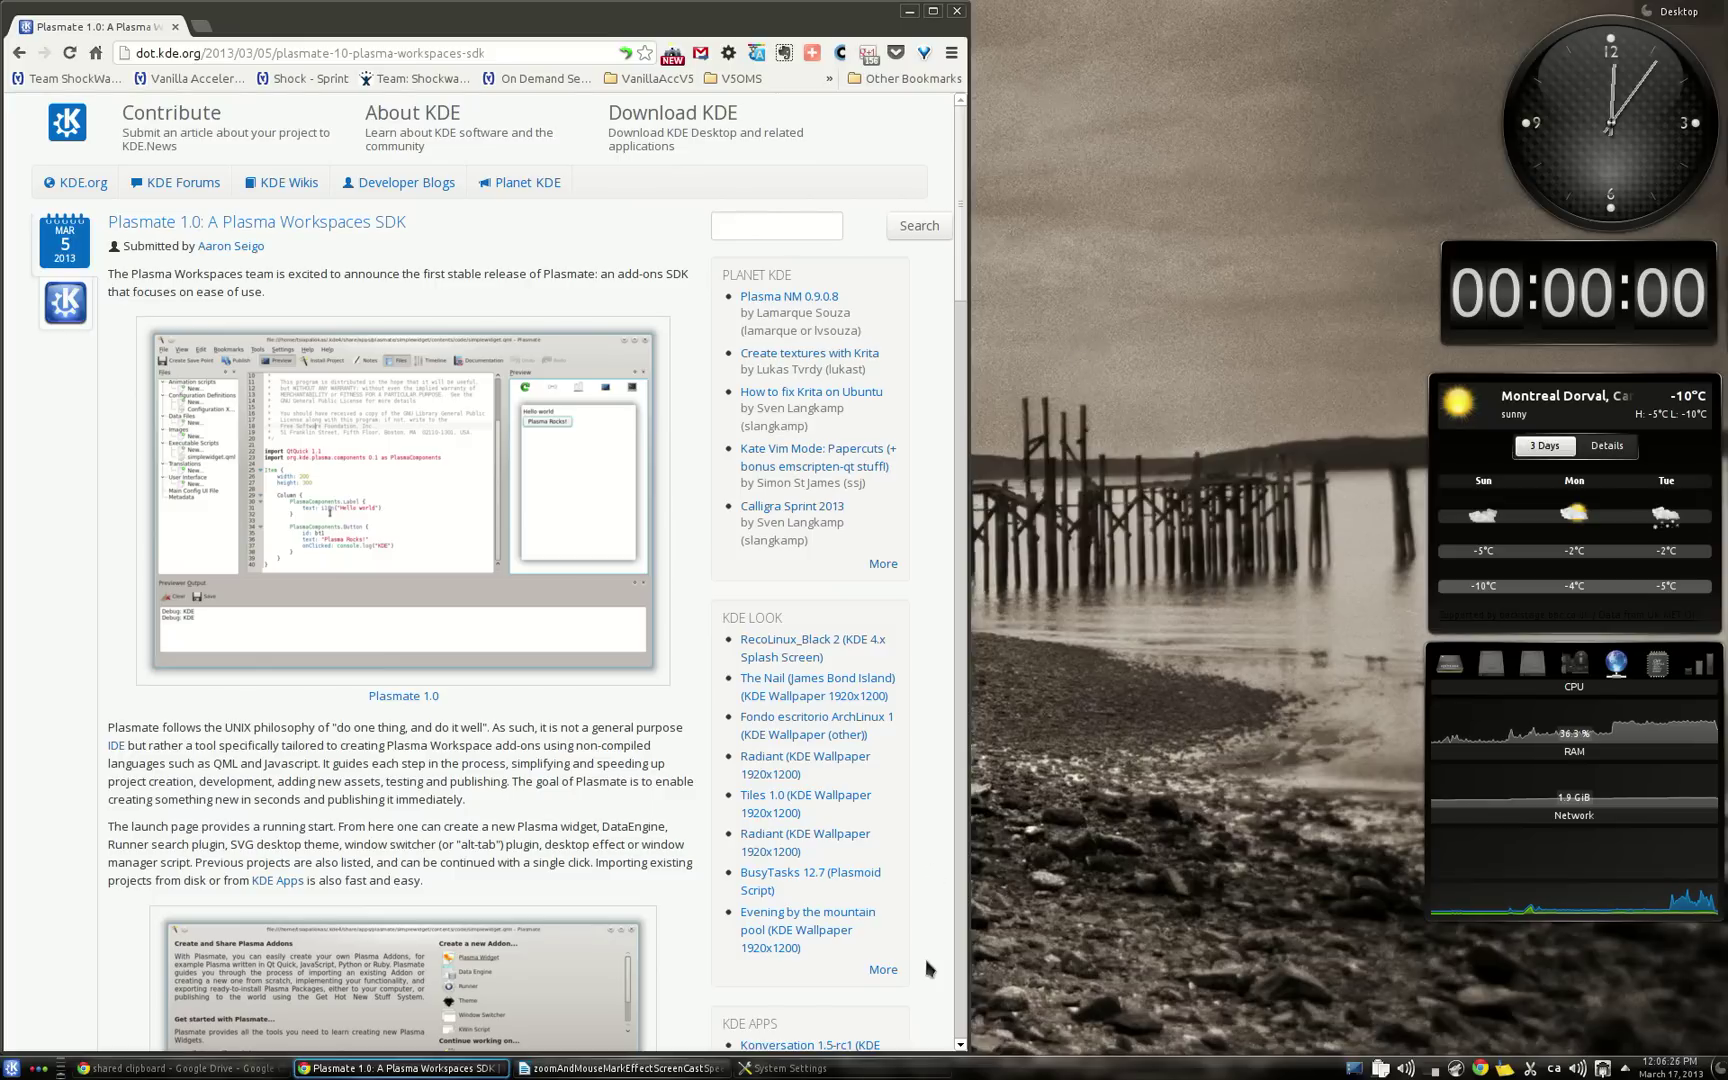
mouse_move(793, 1070)
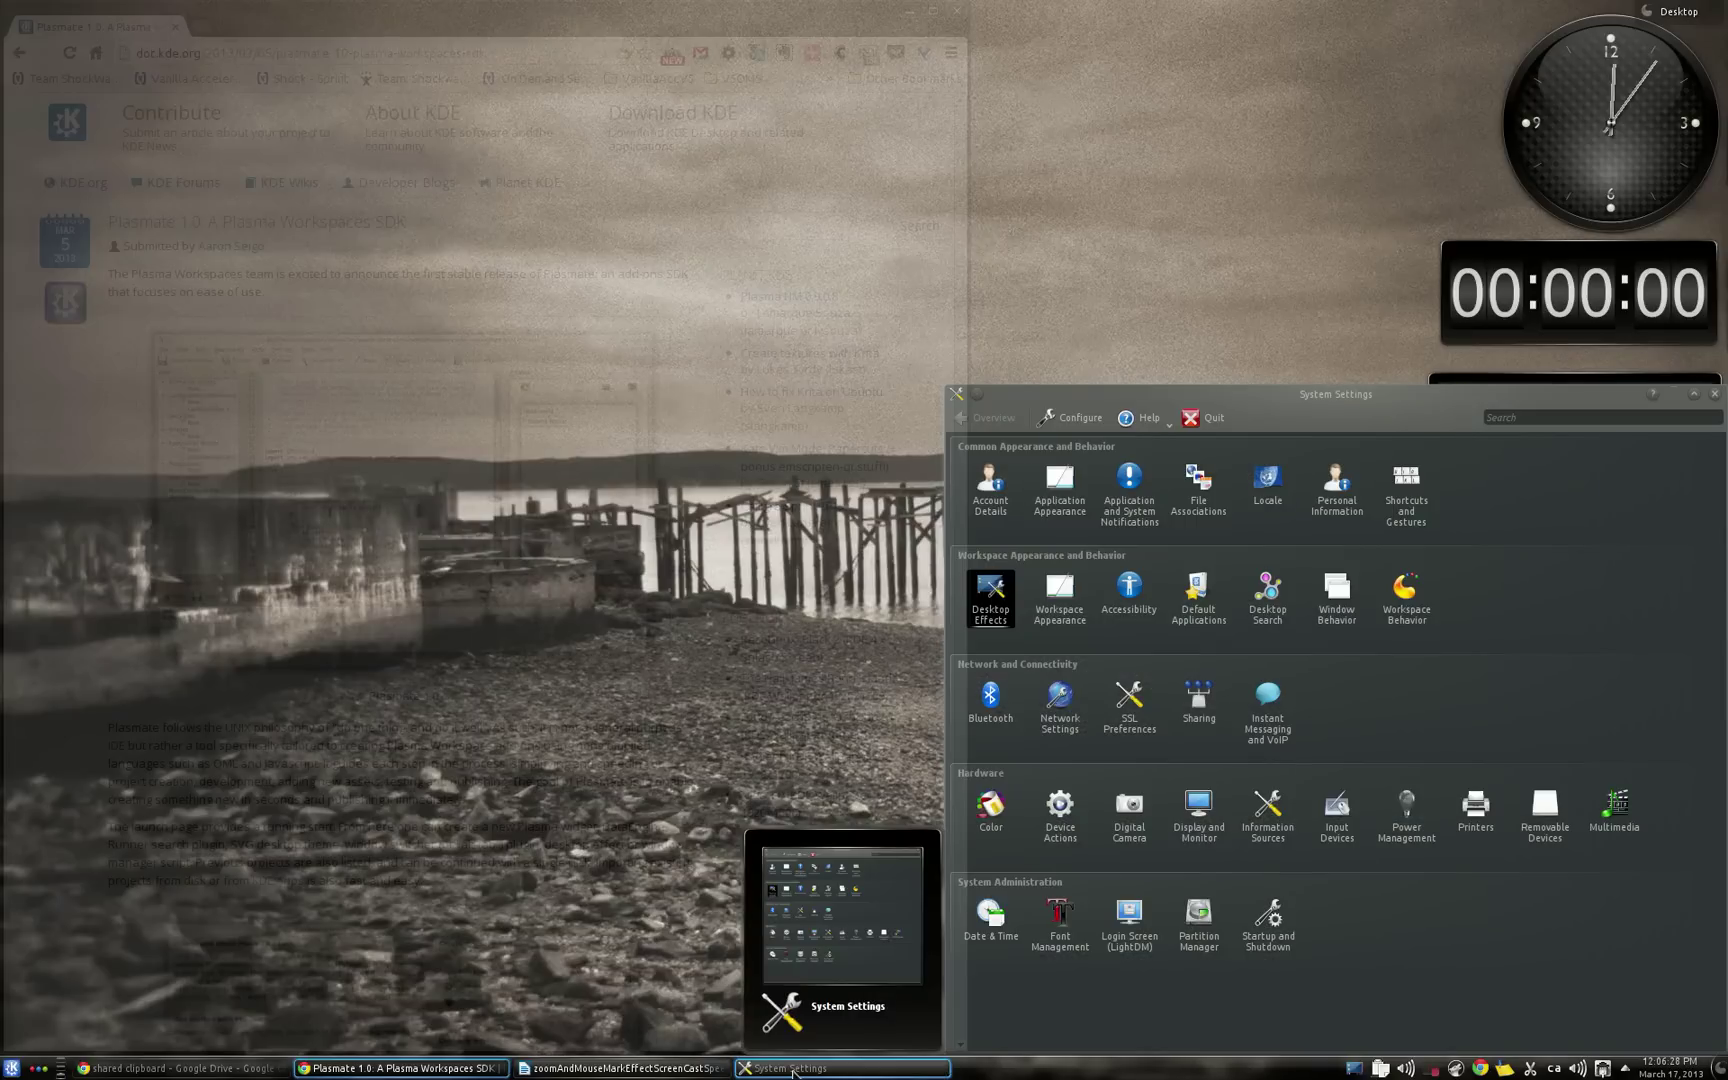
click(793, 1070)
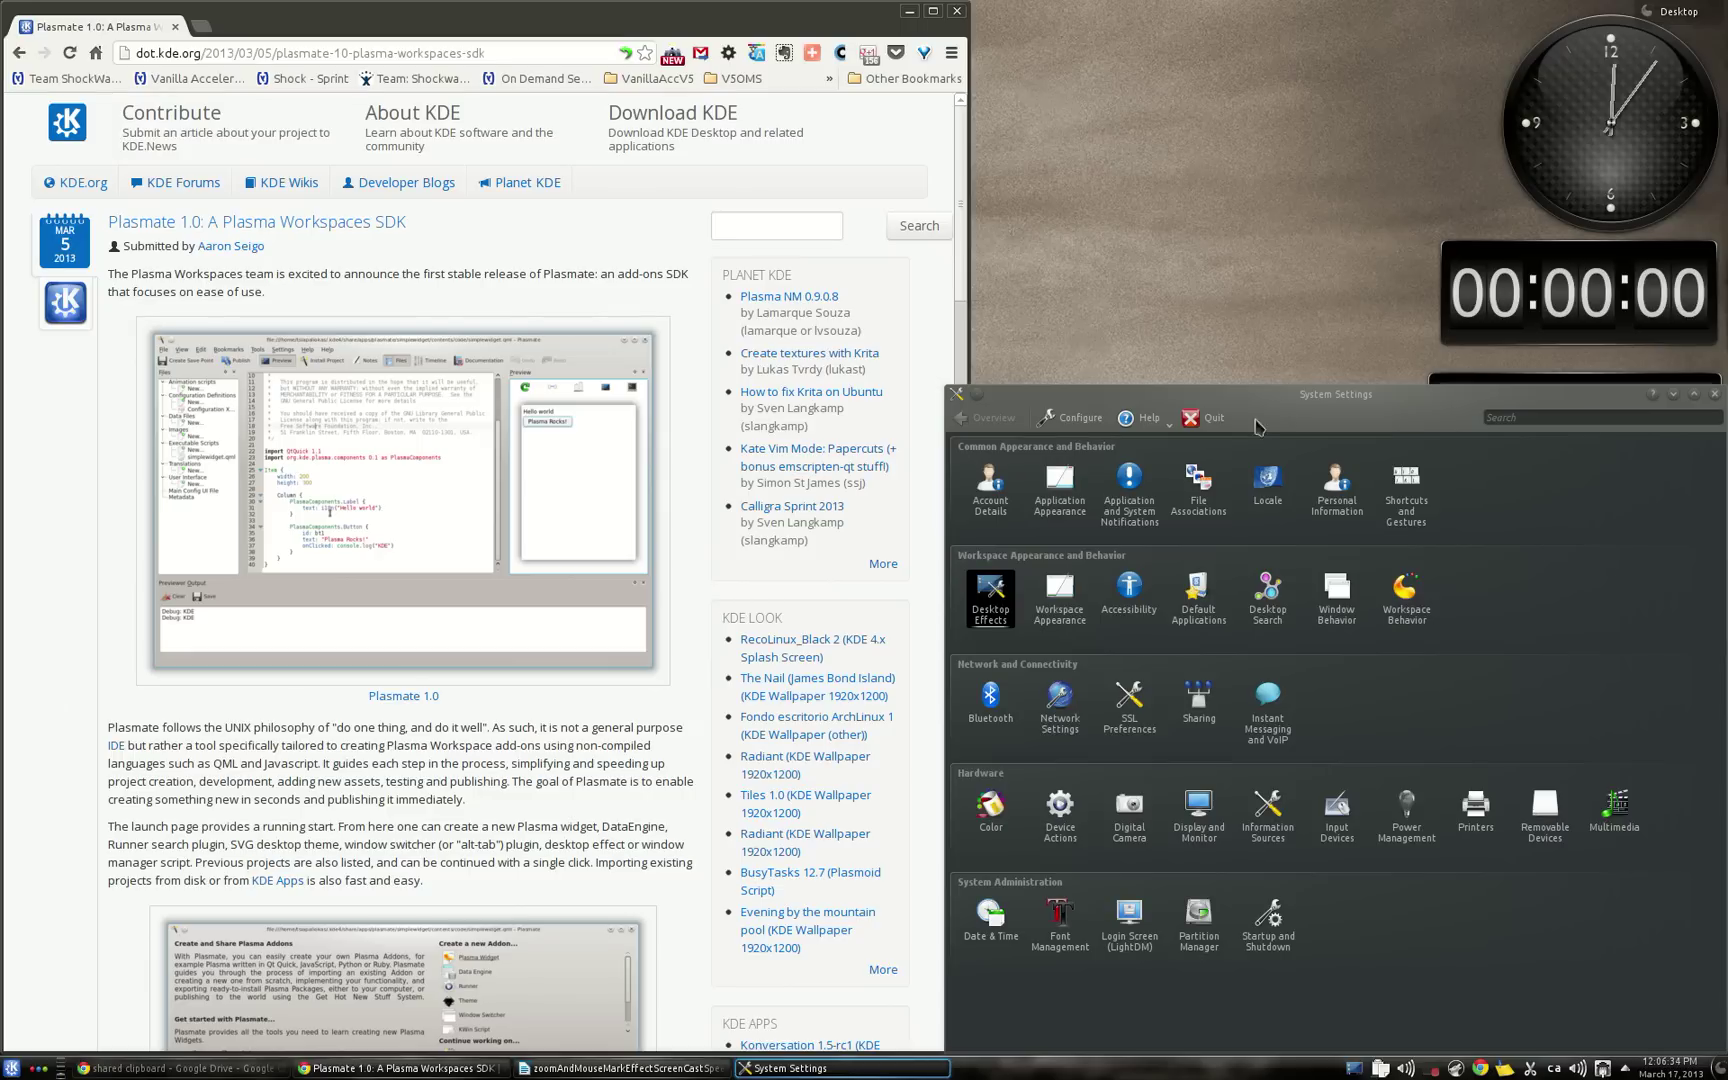
- Open Desktop Effects' All Effects list, enlarge it, and filter it by 'zoom'
click(990, 606)
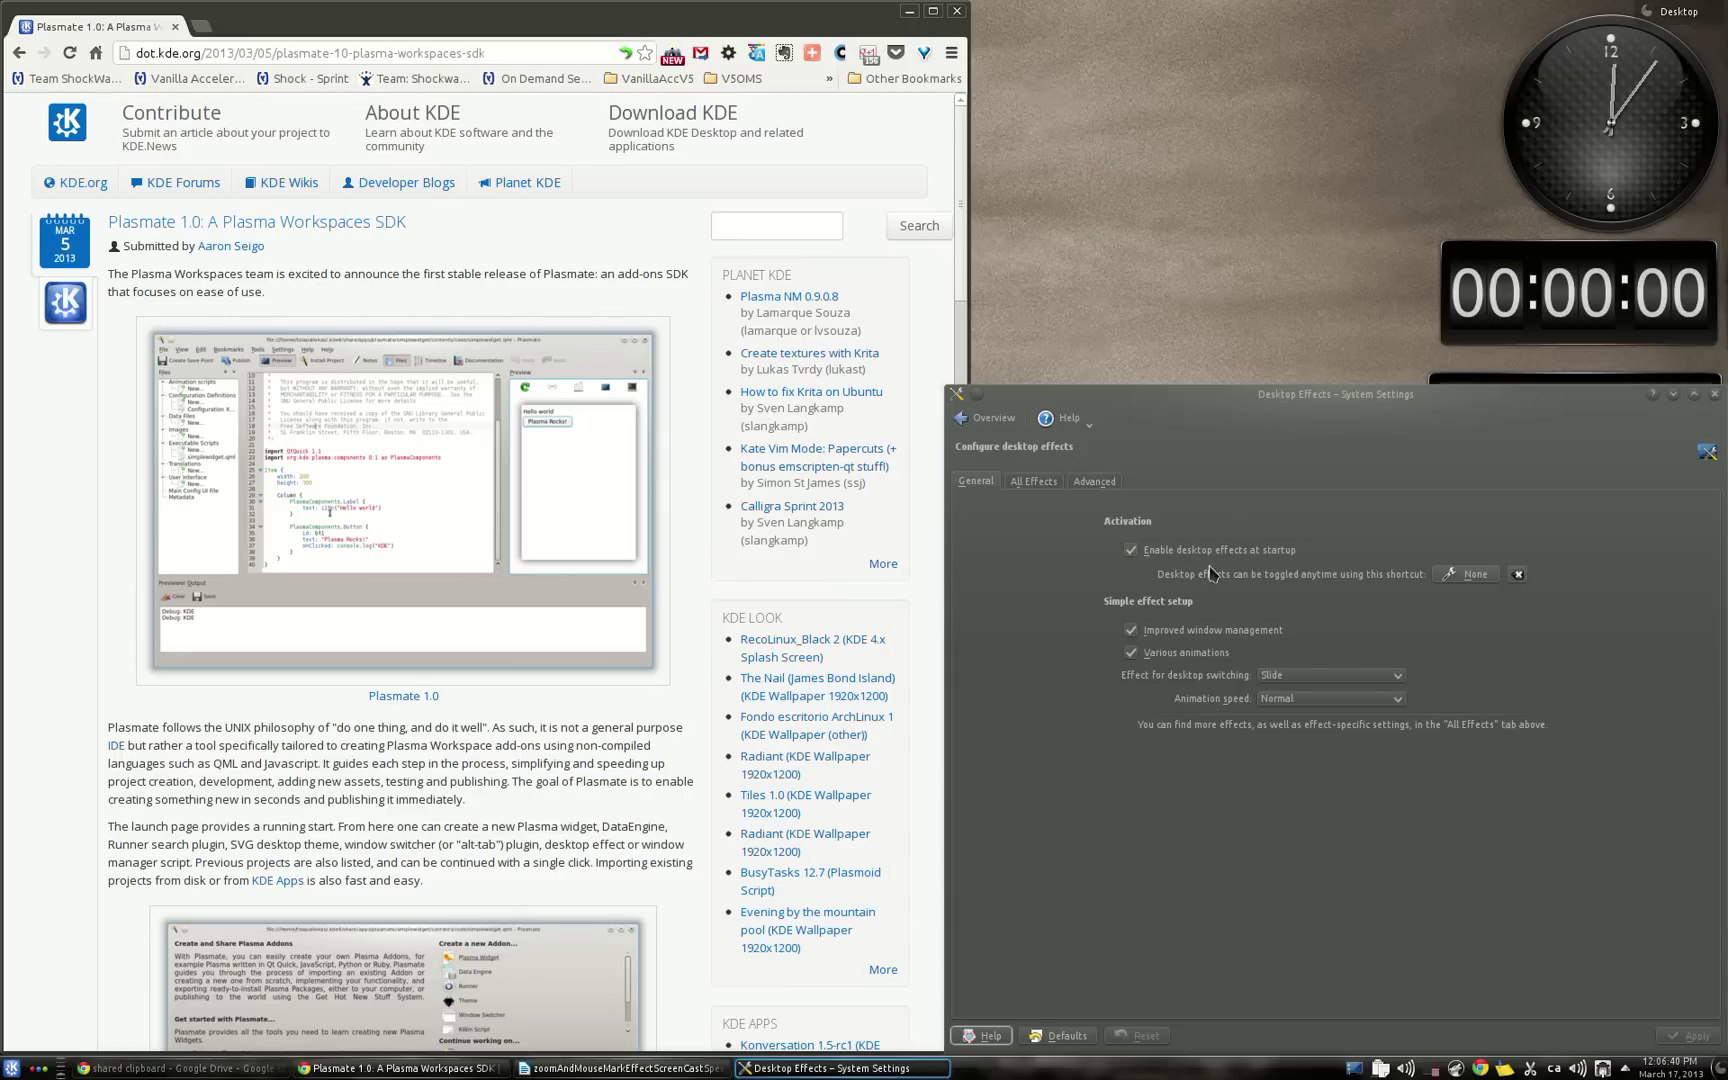
click(1046, 482)
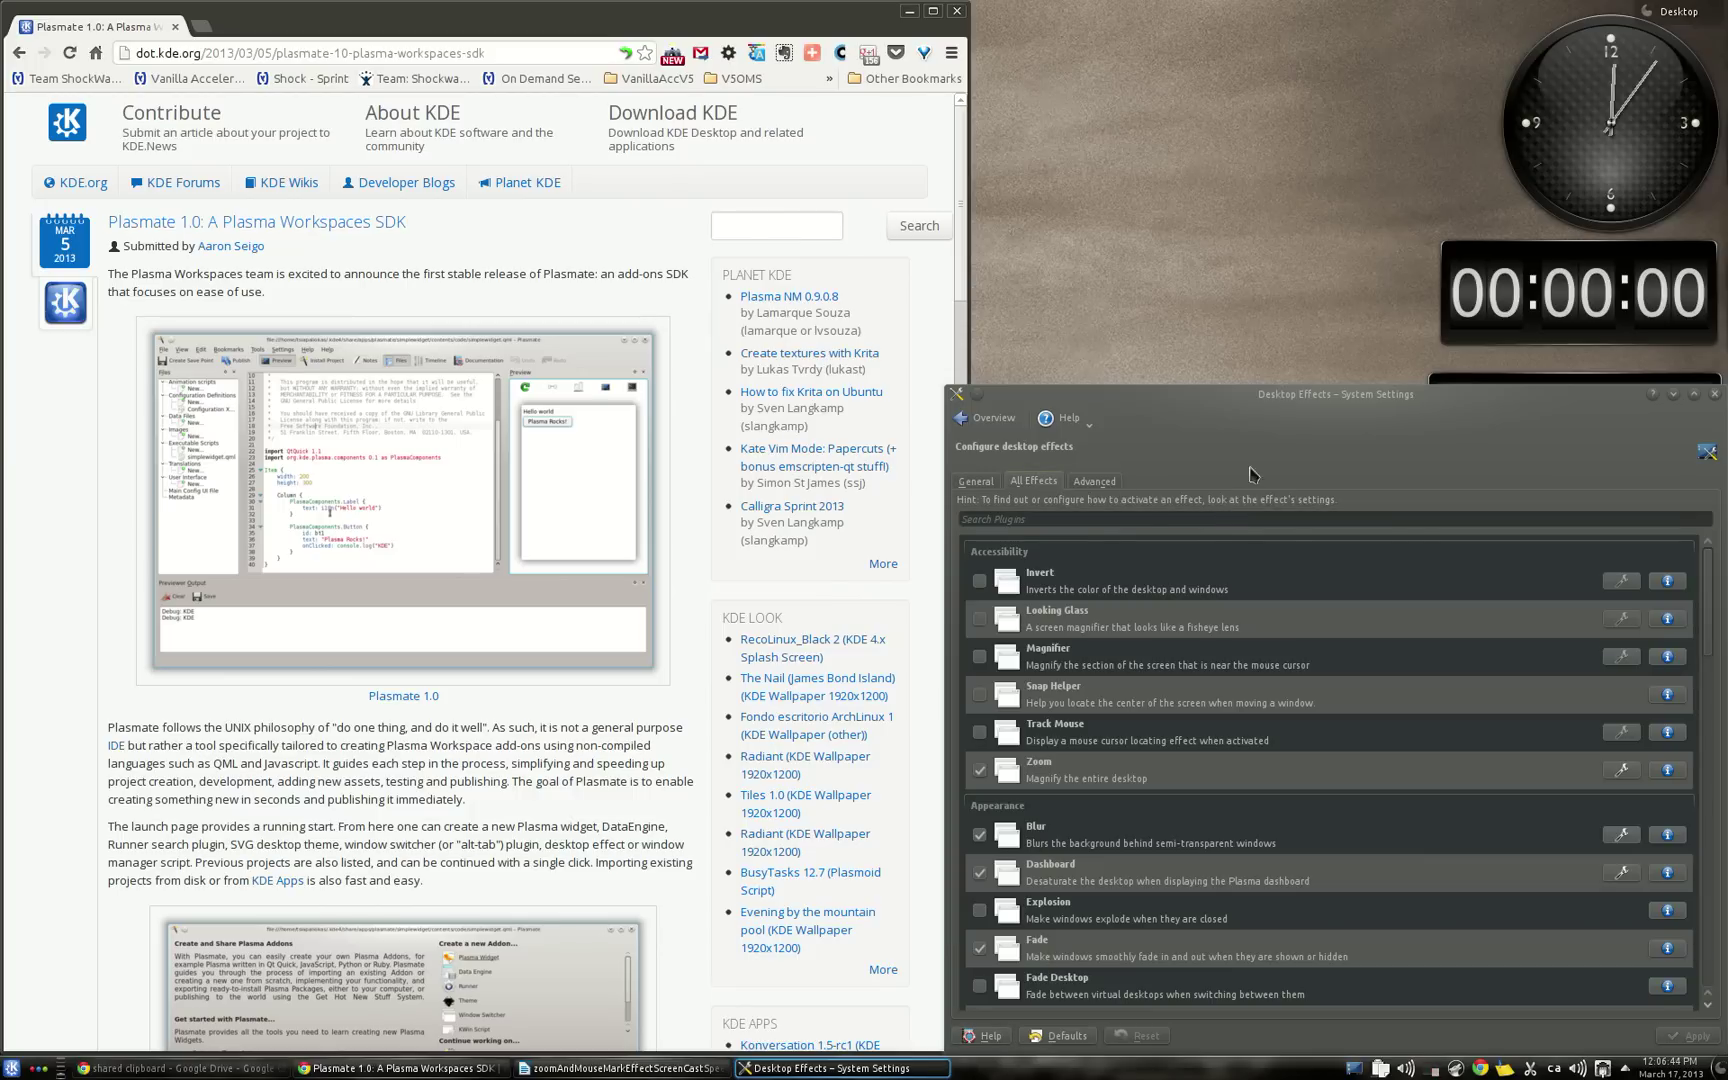
drag(1214, 510, 1228, 278)
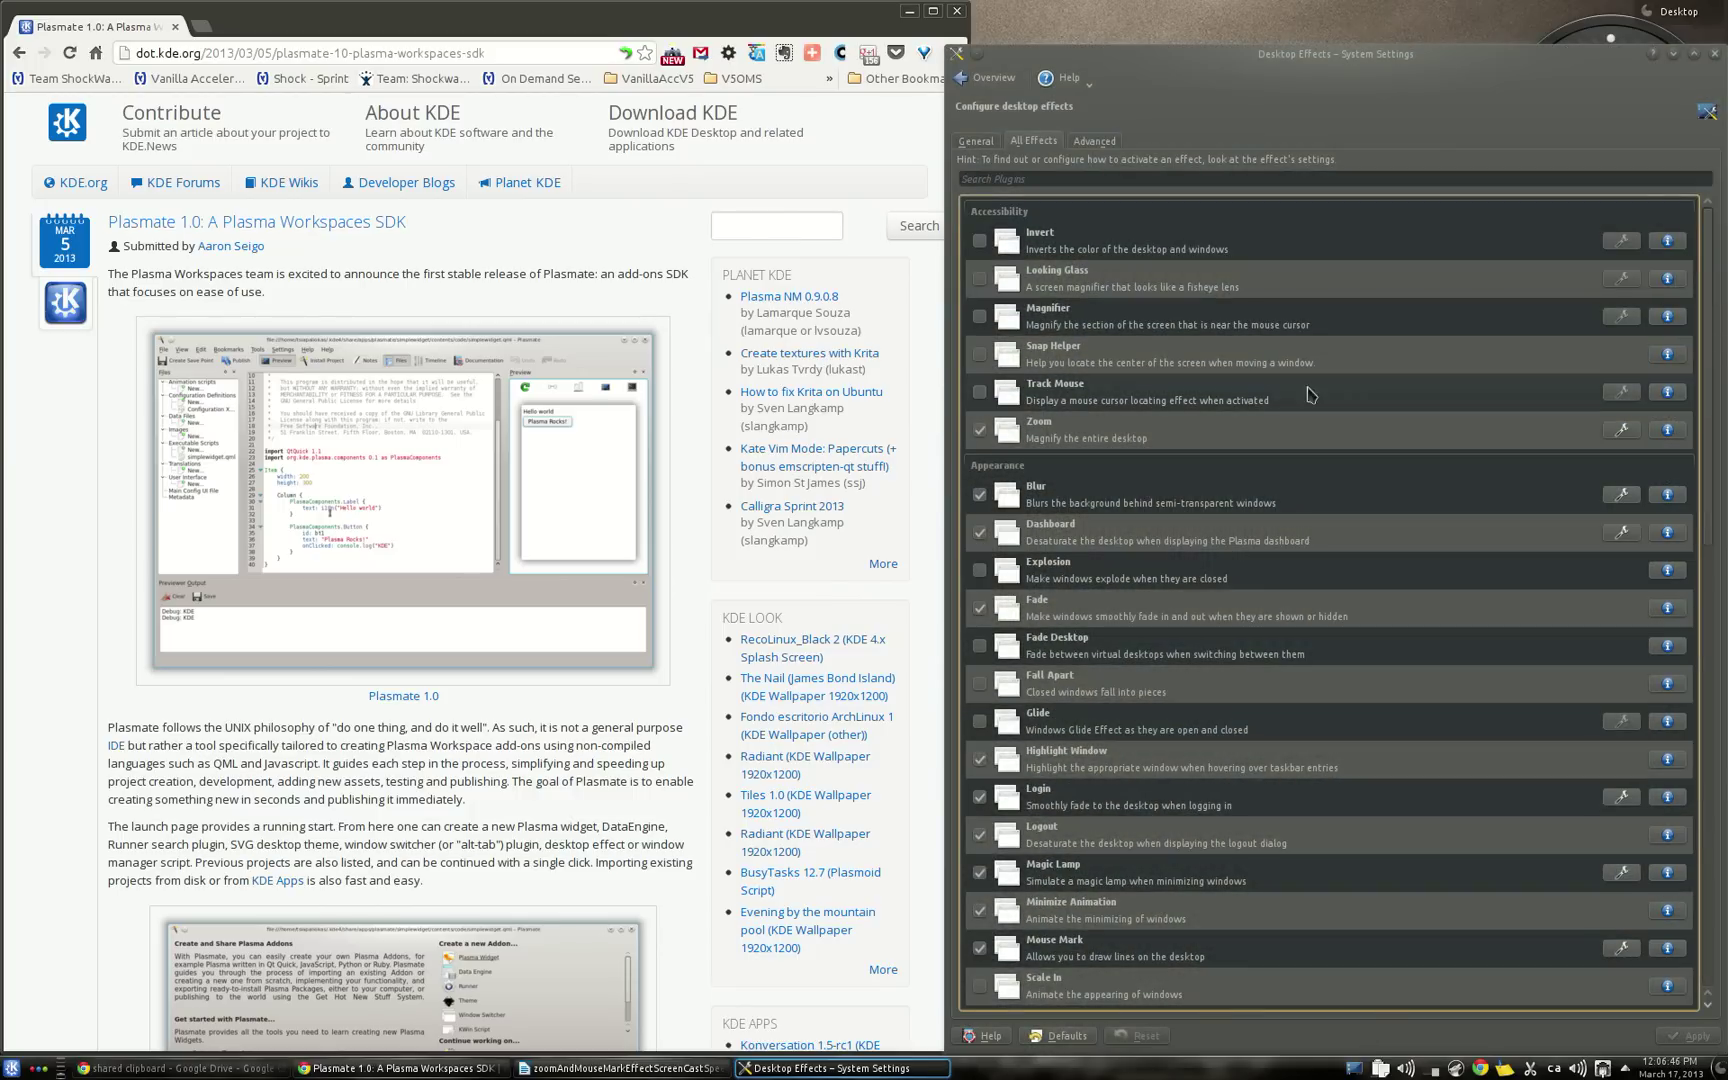
click(1020, 176)
text(zoom)
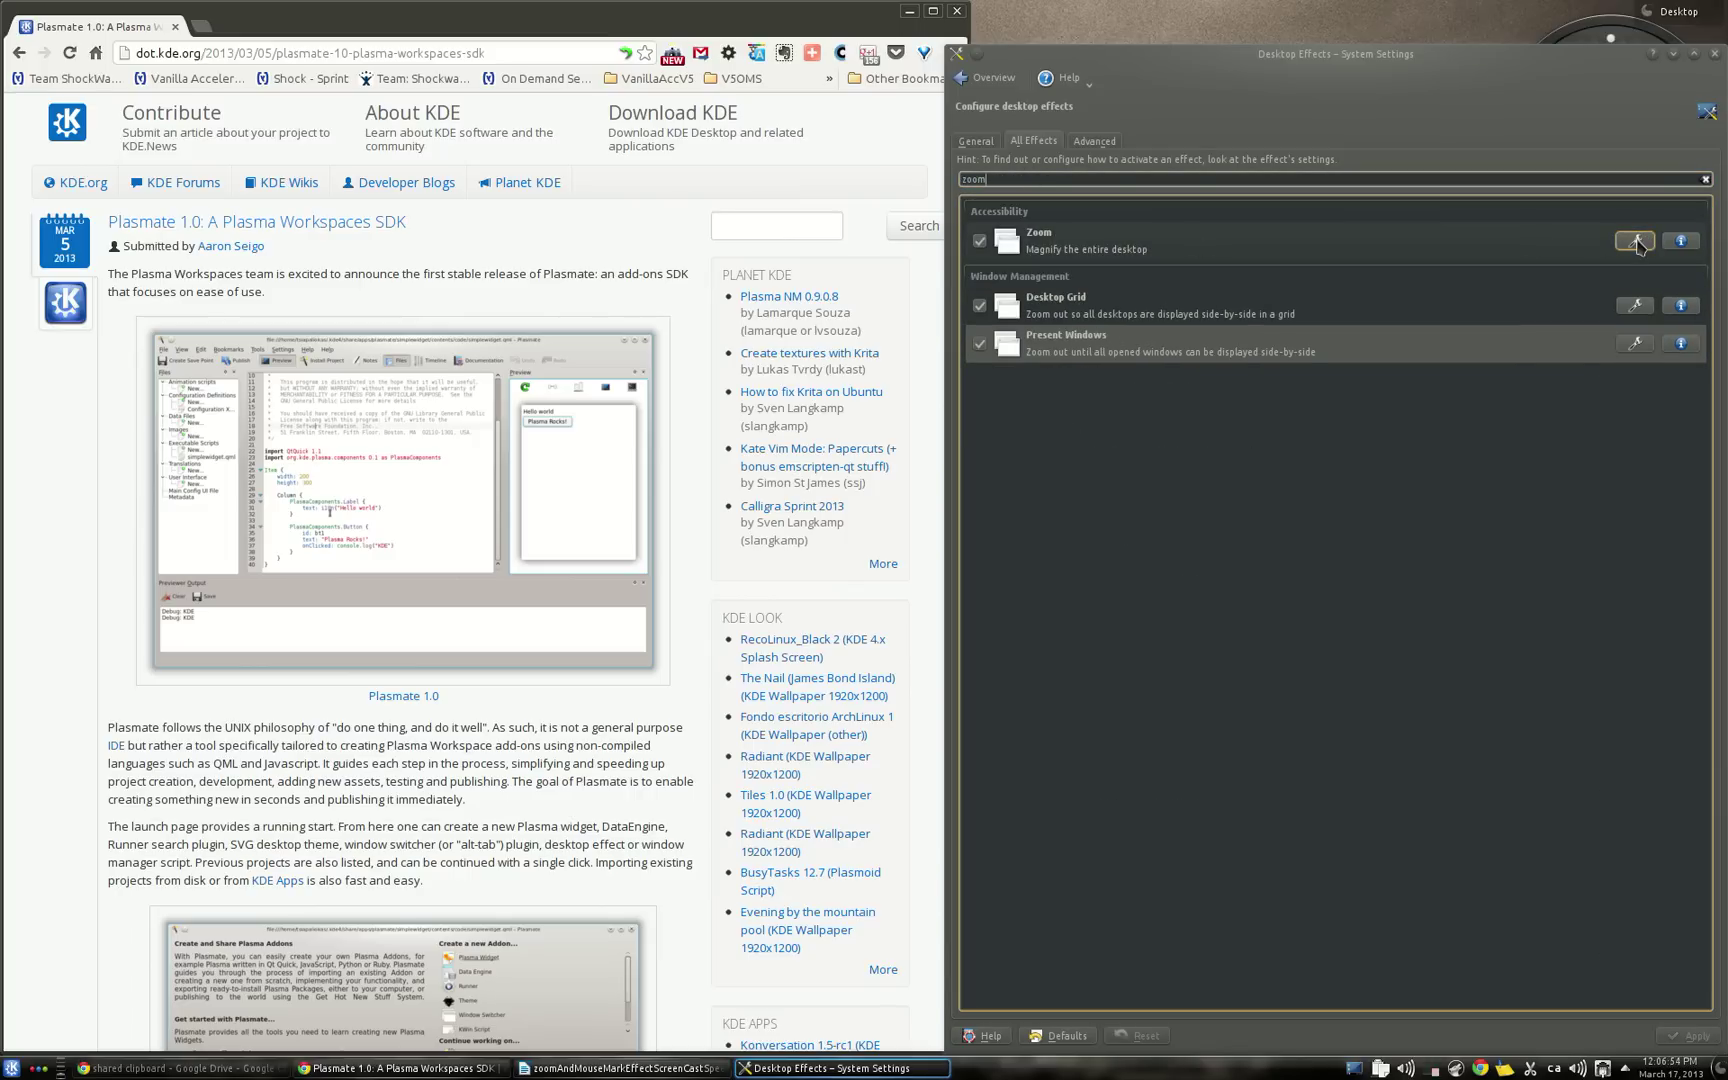
- Open the Zoom effect's settings and enlarge the dialog to show every shortcut
click(1635, 242)
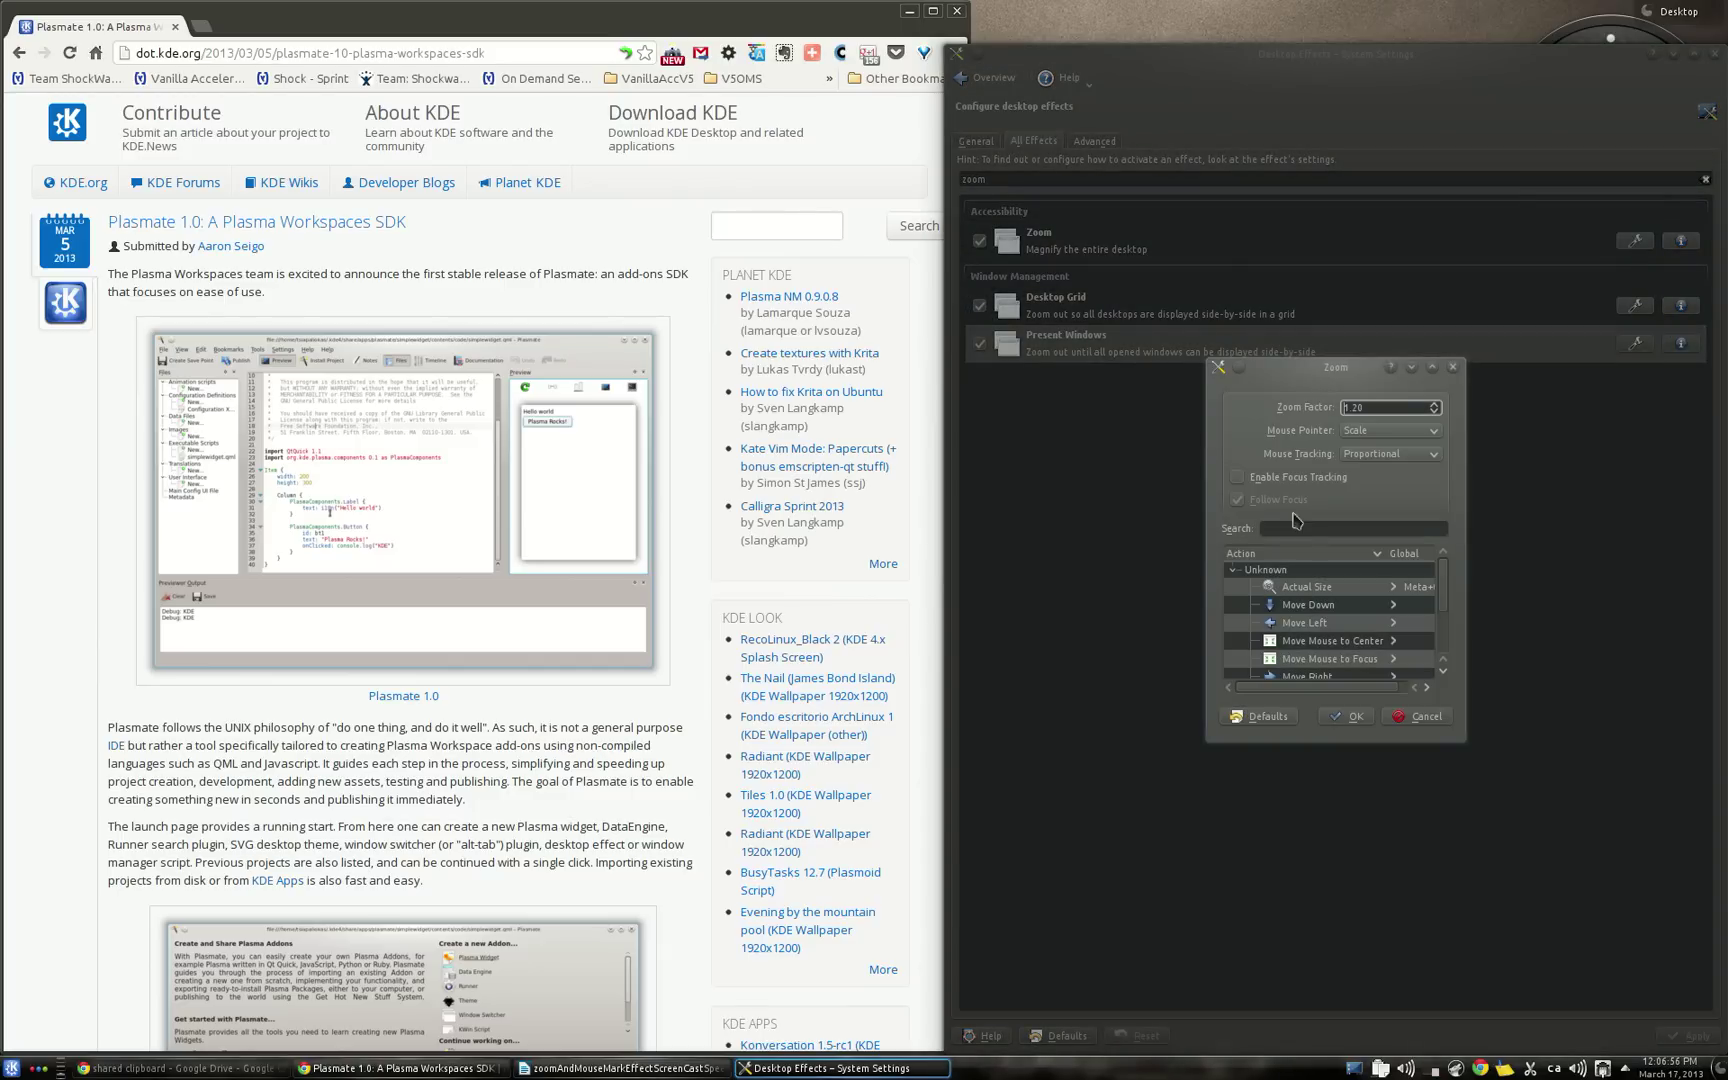
drag(1236, 451, 1112, 438)
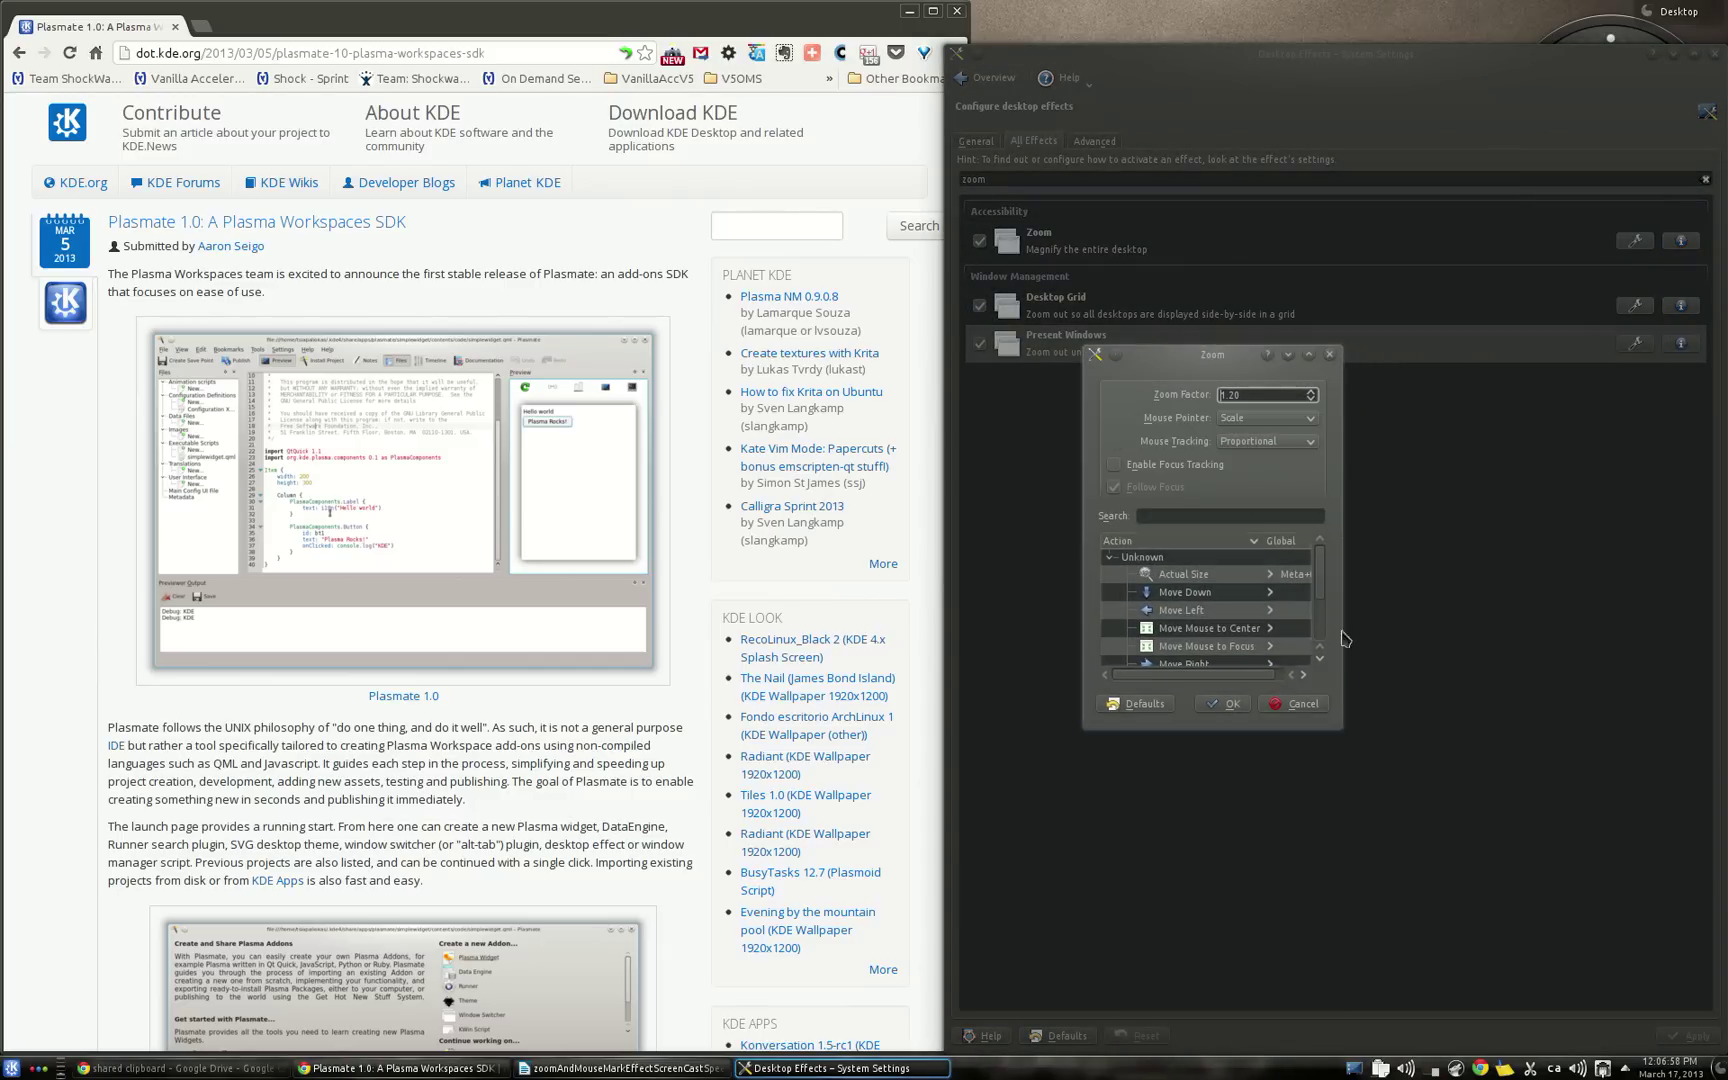
mouse_move(1343, 638)
mouse_down()
mouse_move(1328, 690)
mouse_move(1338, 665)
mouse_up()
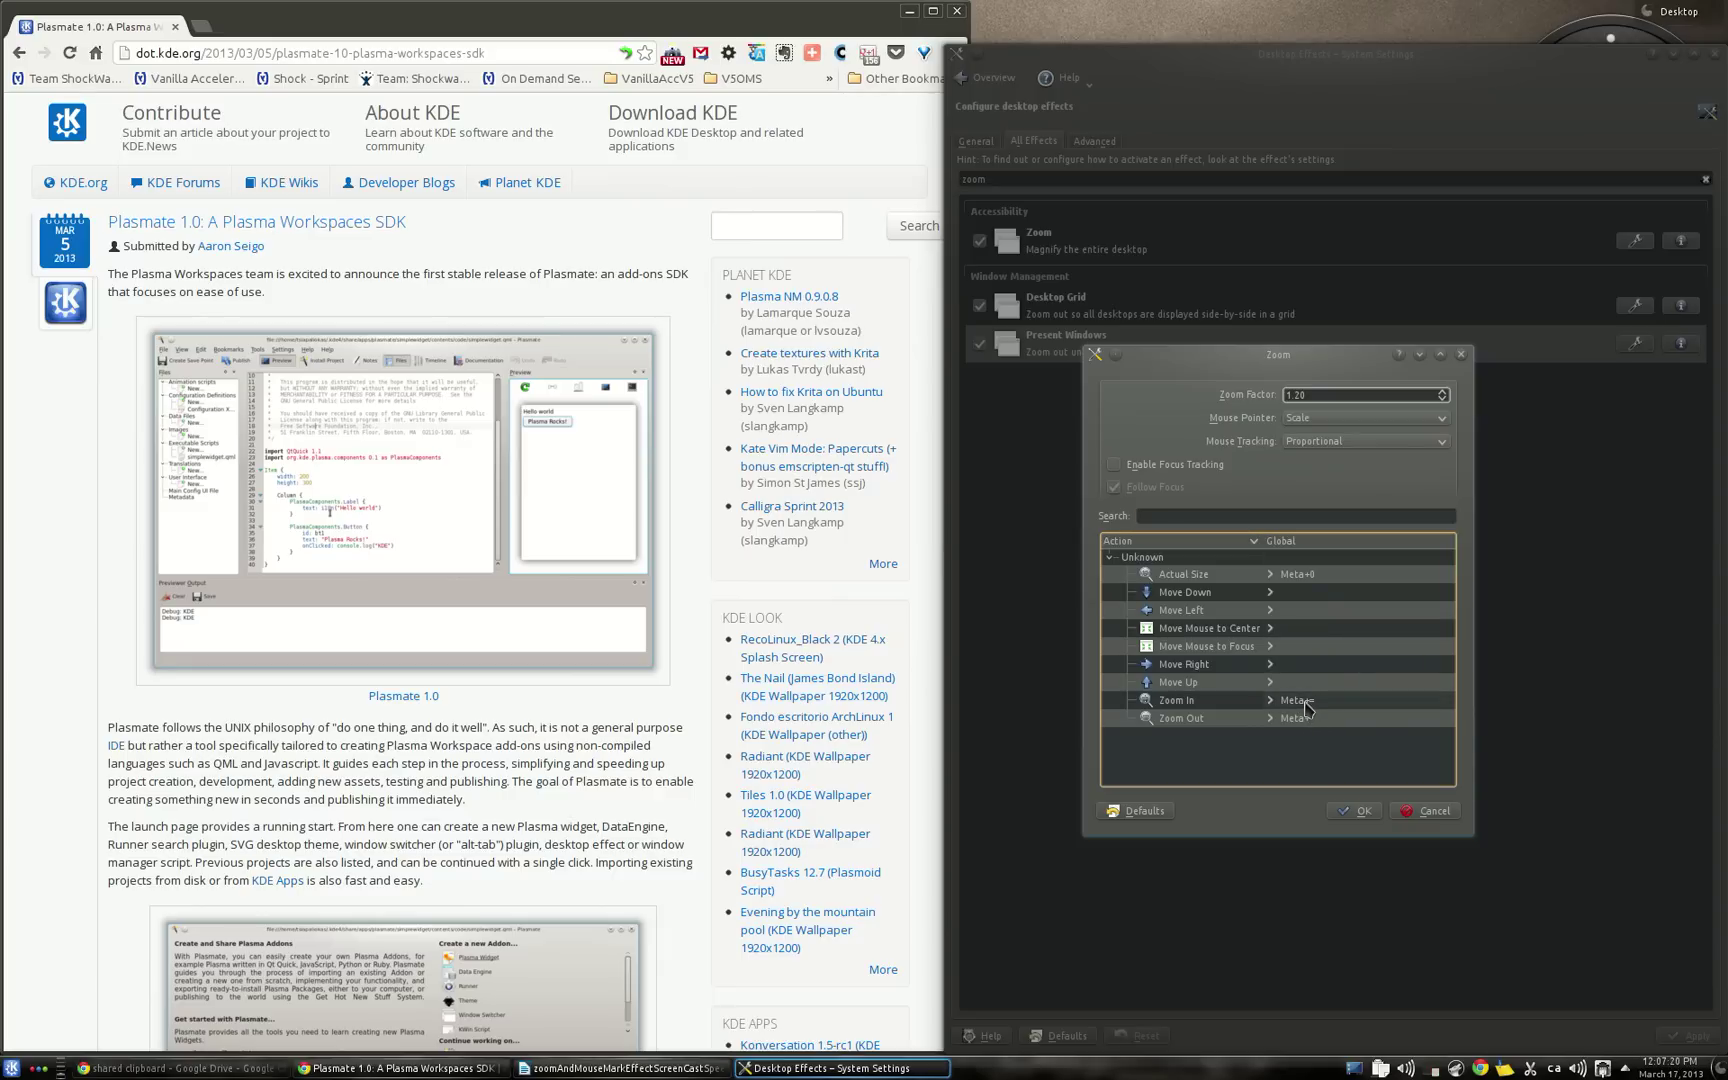
- Cancel the Zoom dialog, filter effects by 'mou', and open Mouse Mark's settings
click(1433, 811)
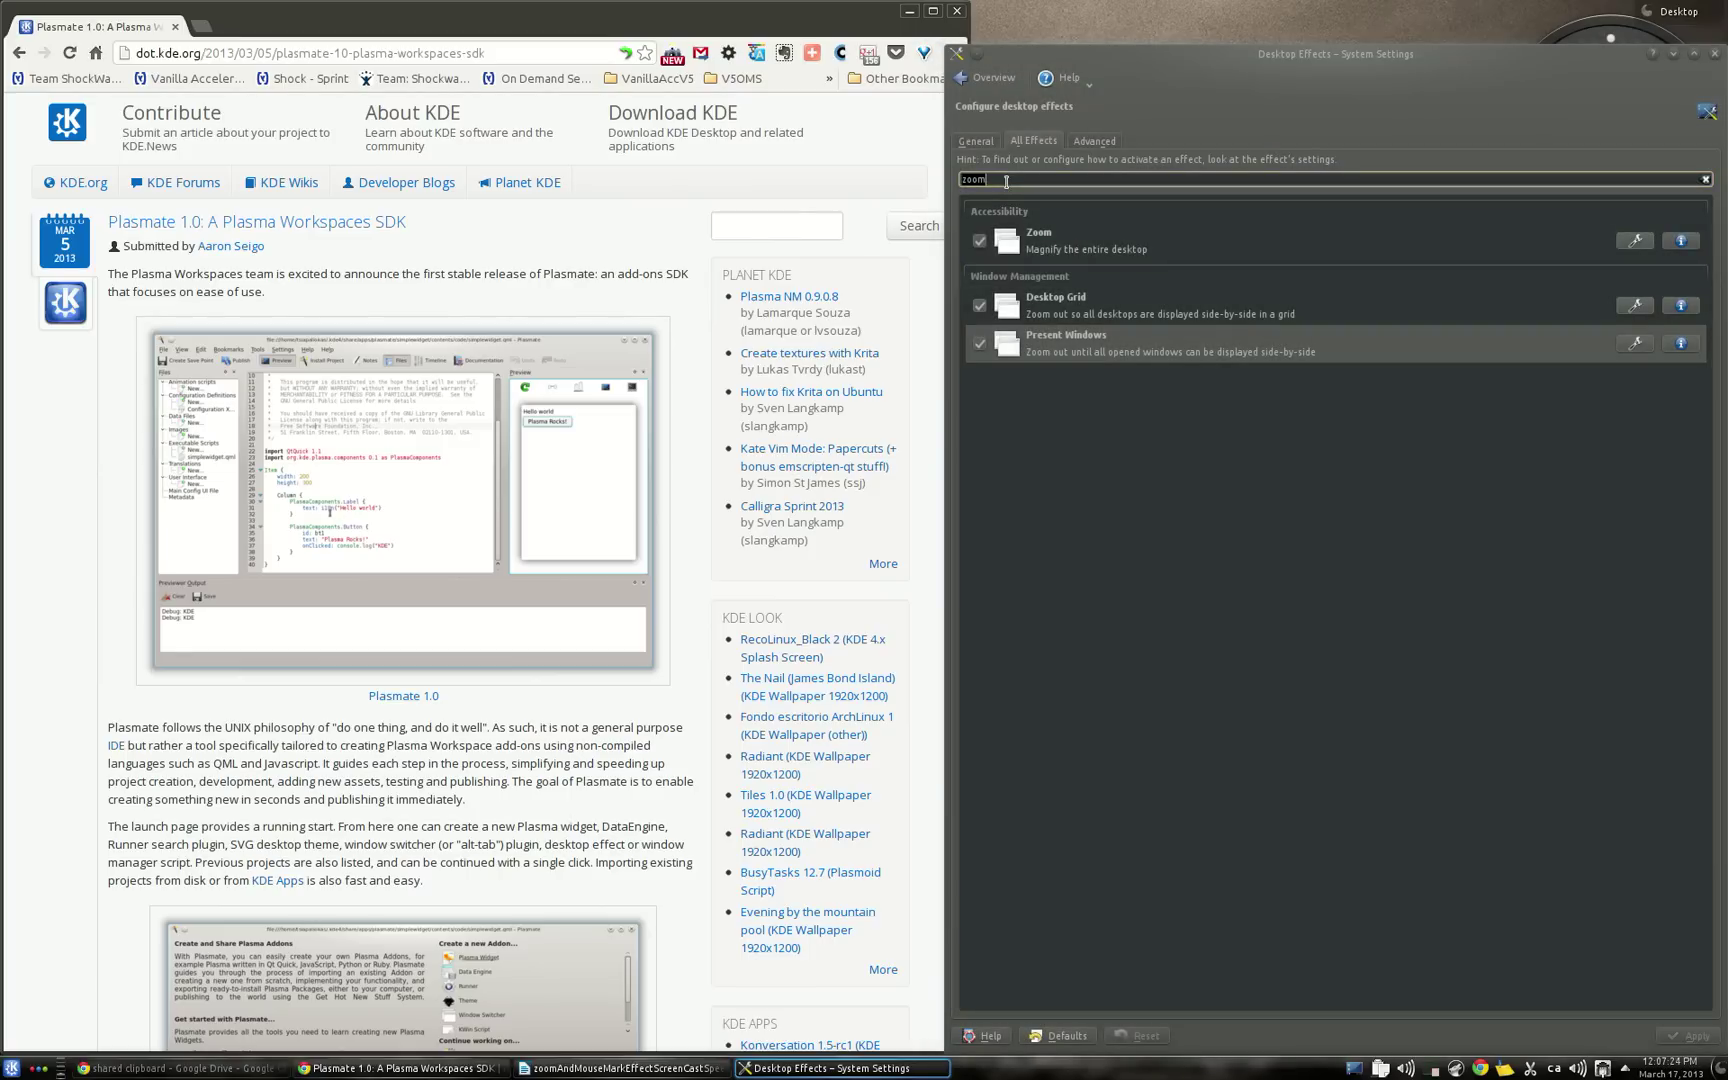
key(BackSpace)
key(BackSpace)
key(BackSpace)
key(BackSpace)
text(mouse)
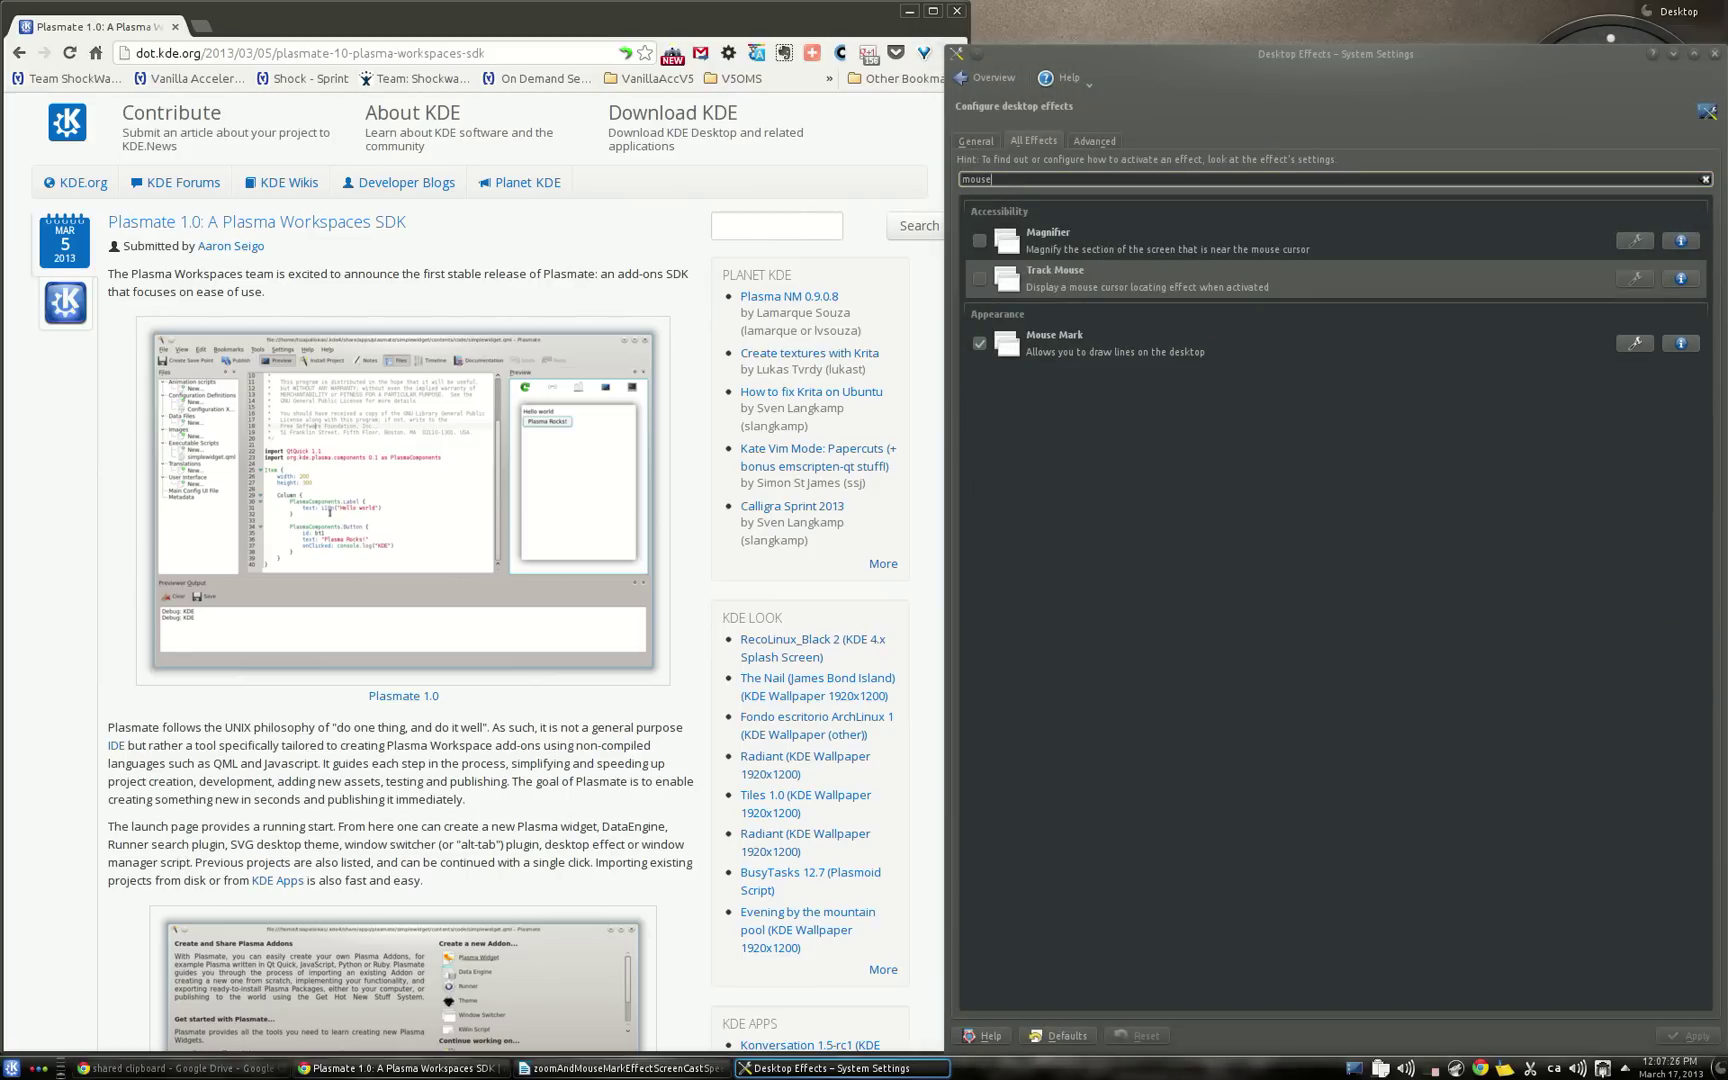
click(1636, 350)
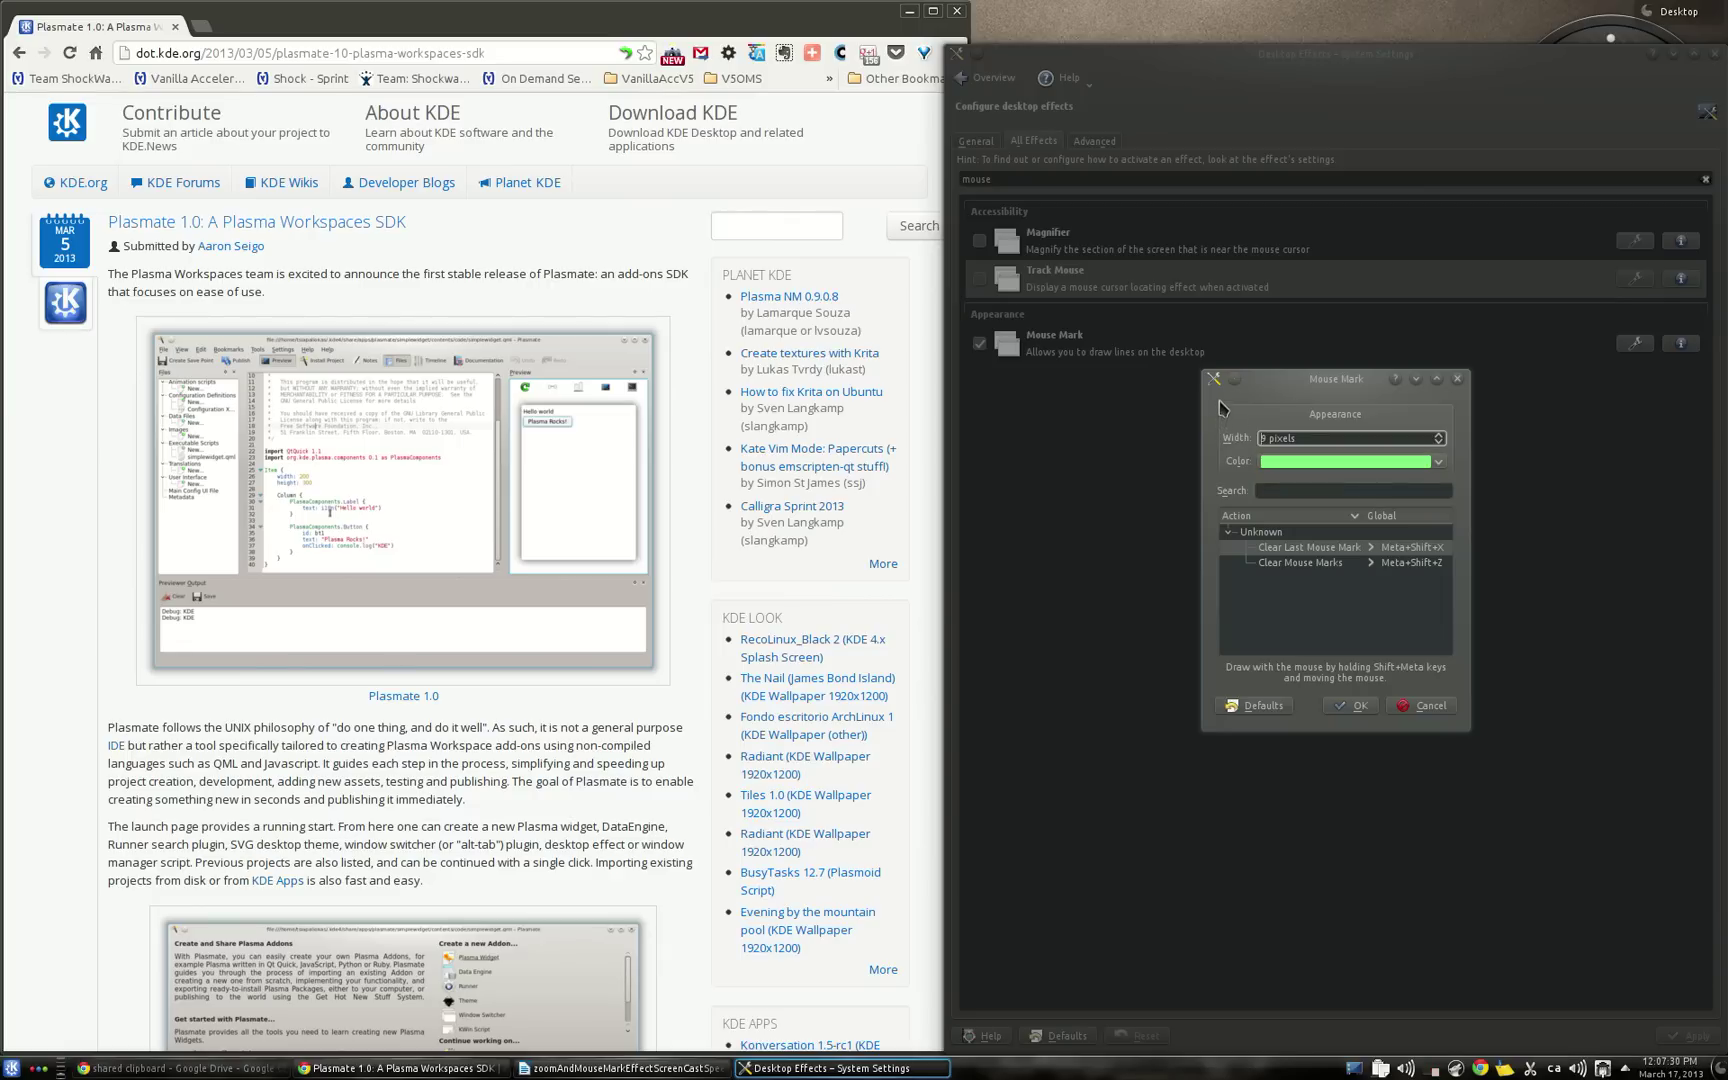
- Set the Mouse Mark colour to red and width to 8 pixels, enlarging the dialog
click(1282, 392)
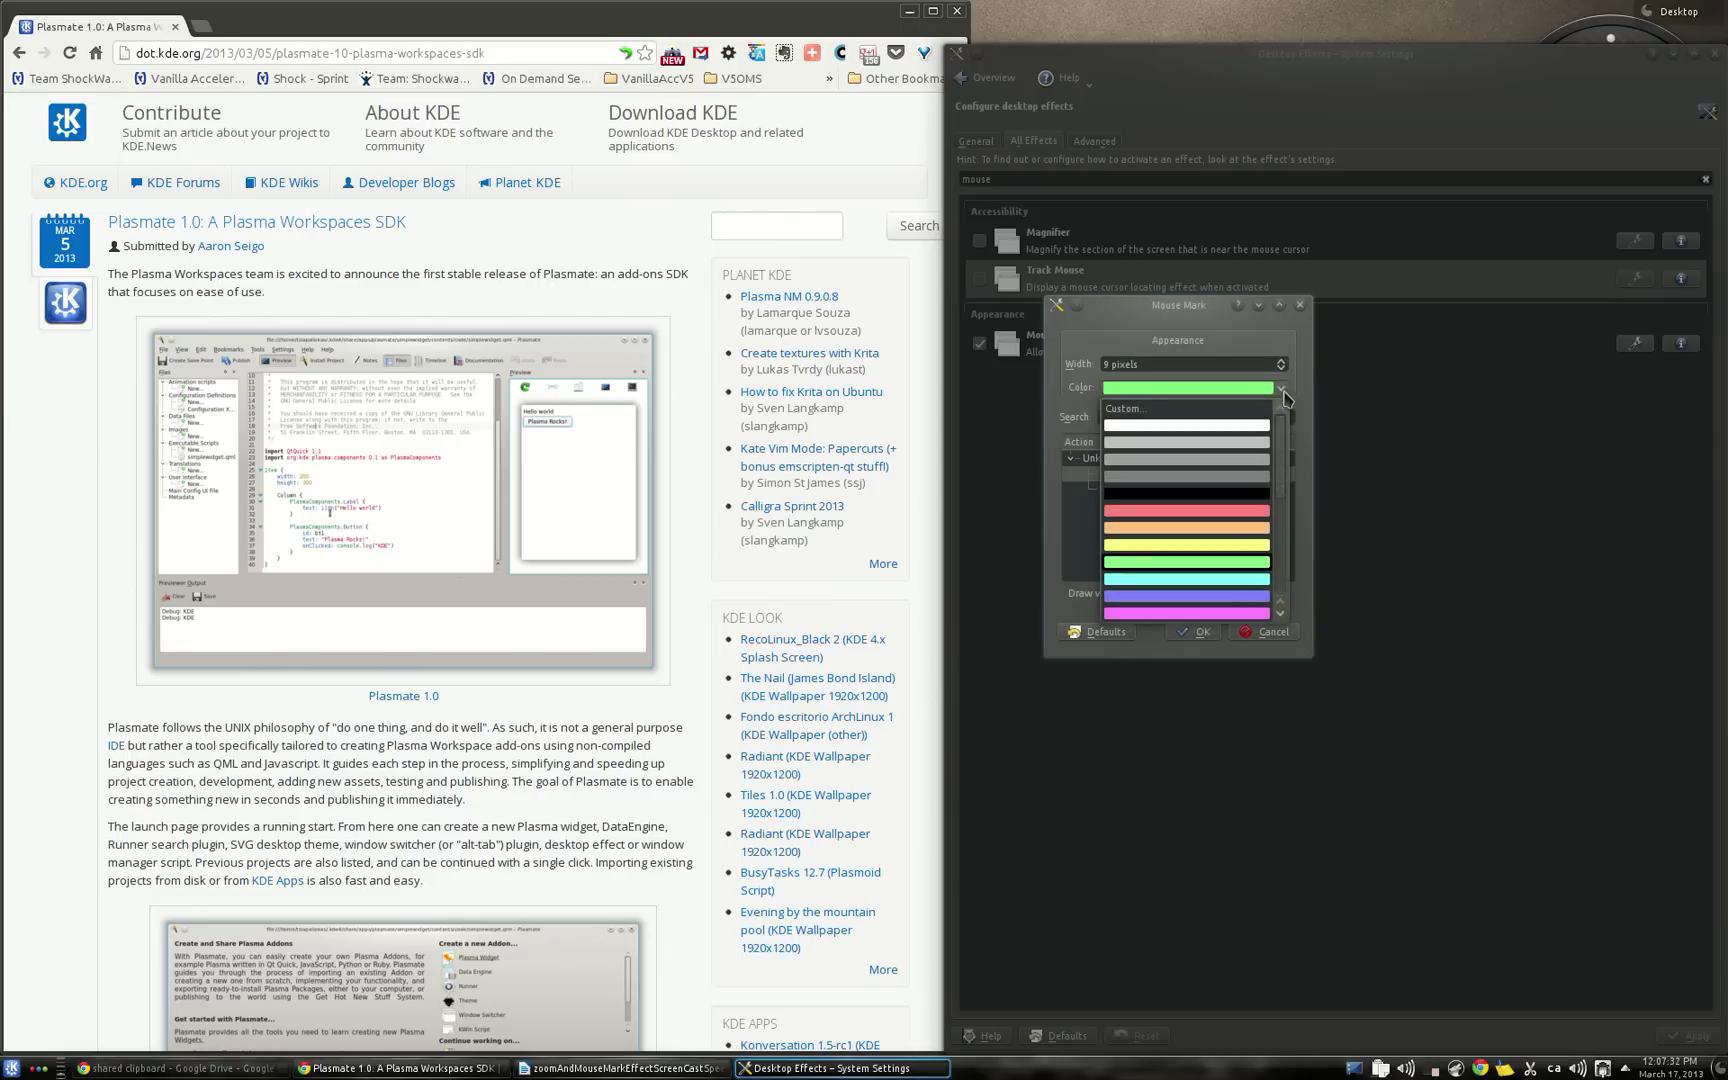
scroll(1177, 510, down, 3)
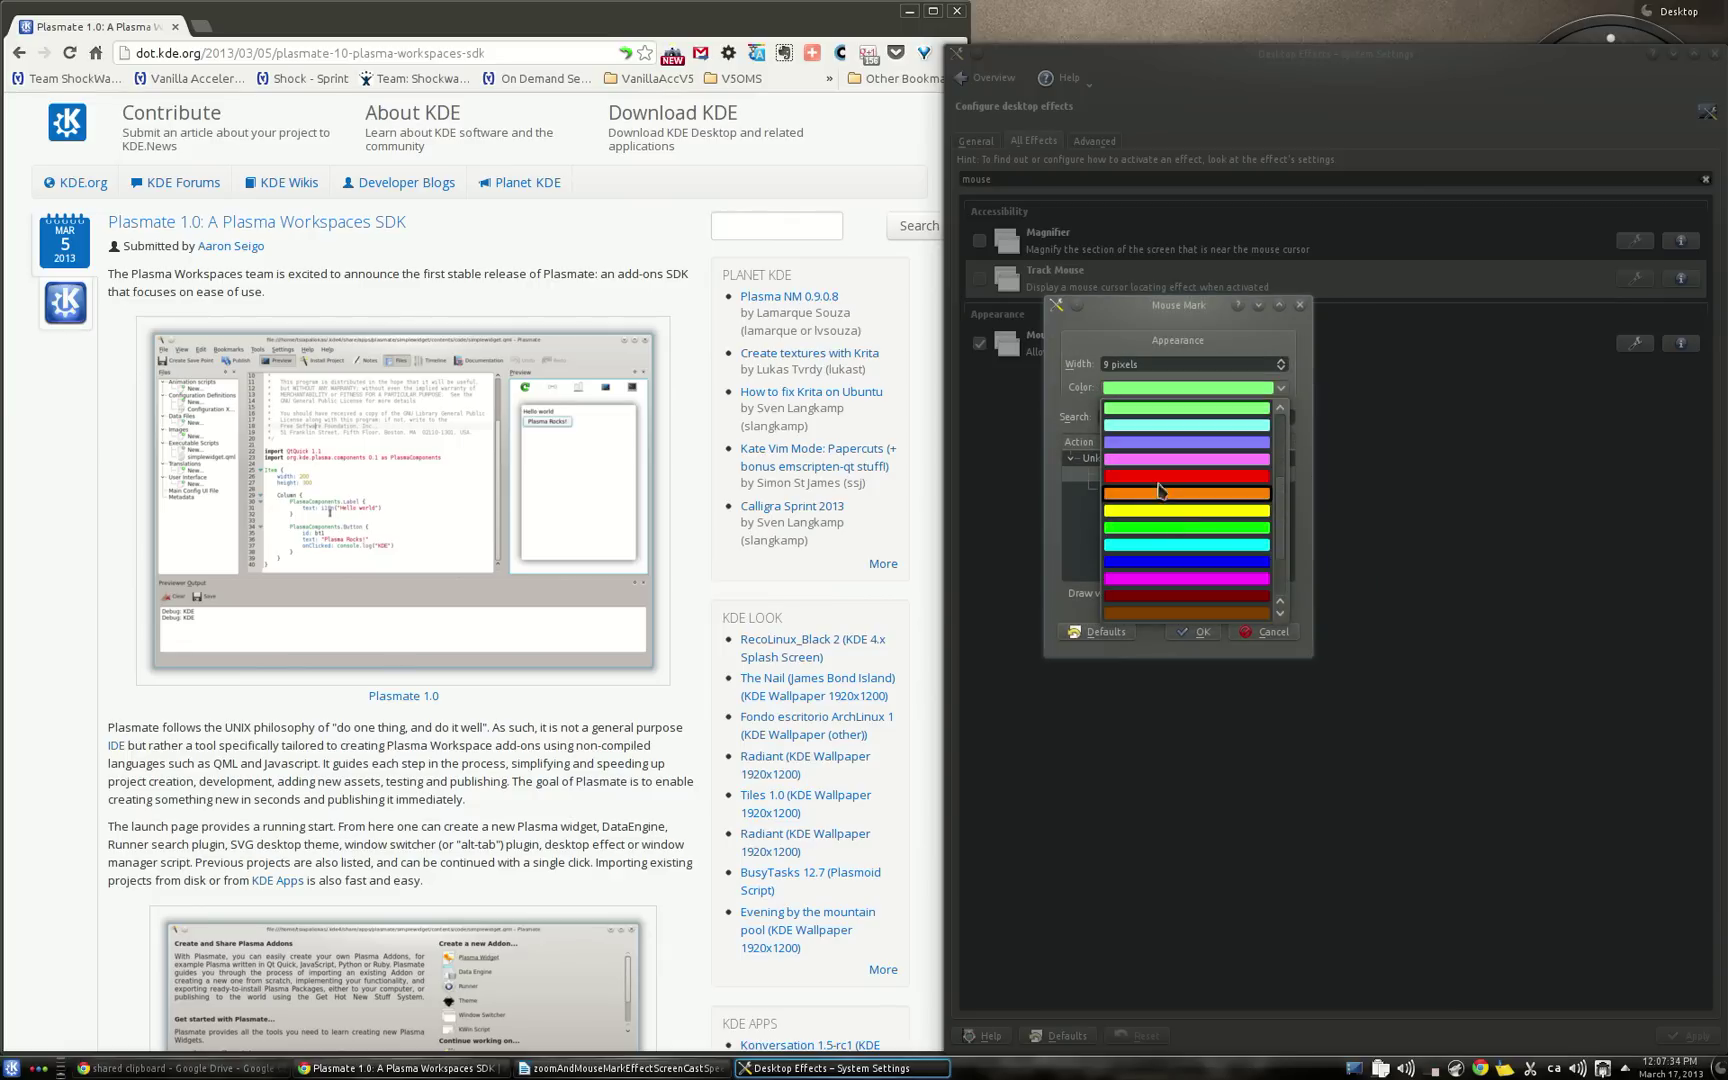
click(1229, 476)
click(1282, 362)
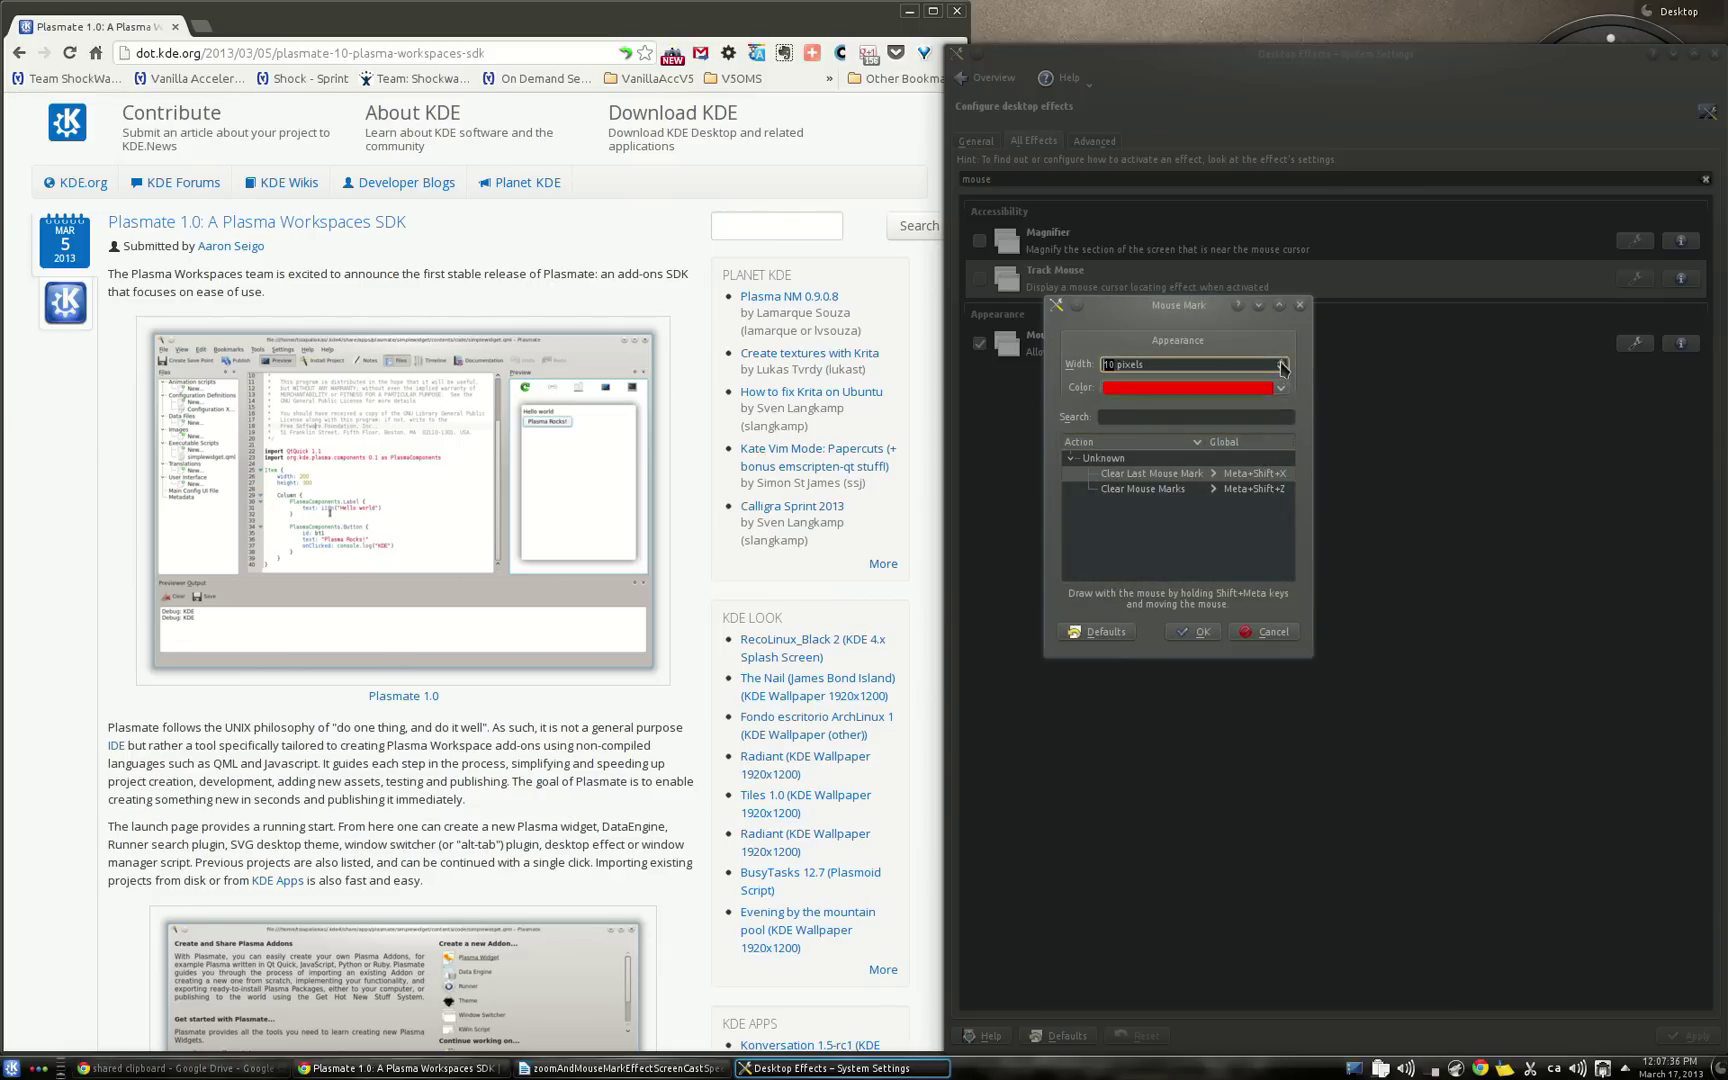
click(1282, 369)
click(1282, 369)
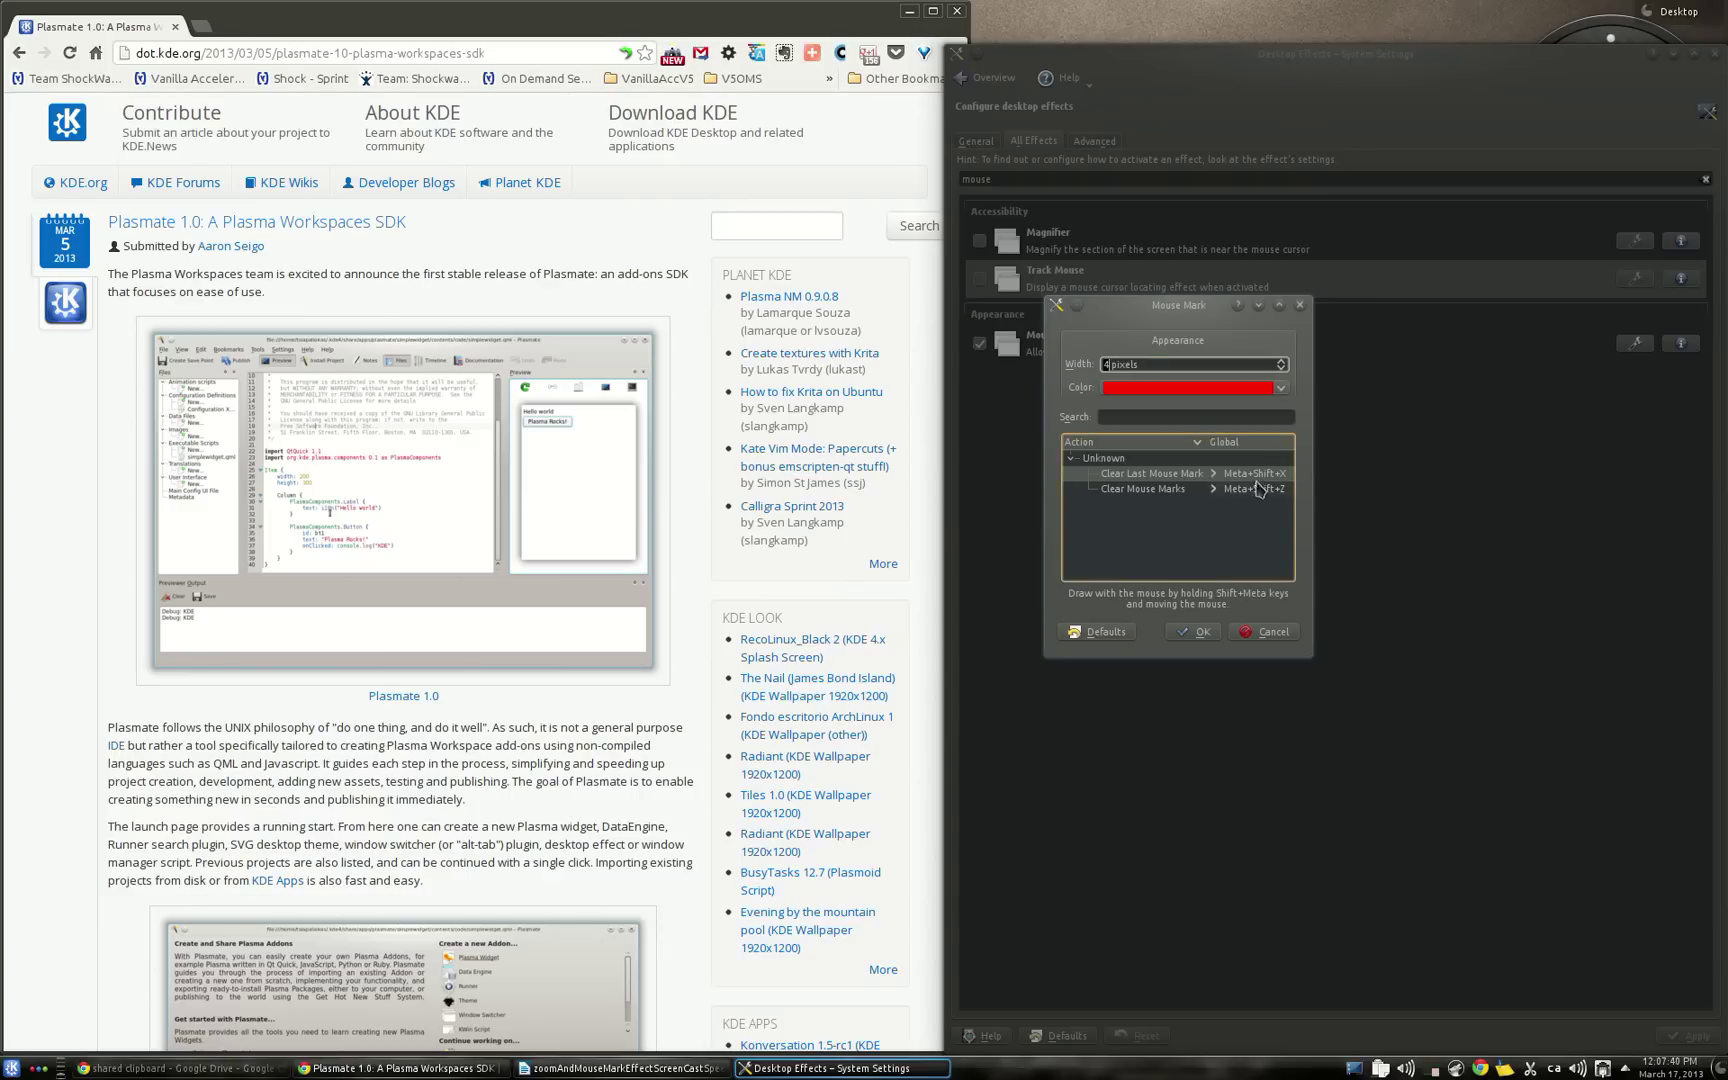
drag(1285, 585, 1349, 637)
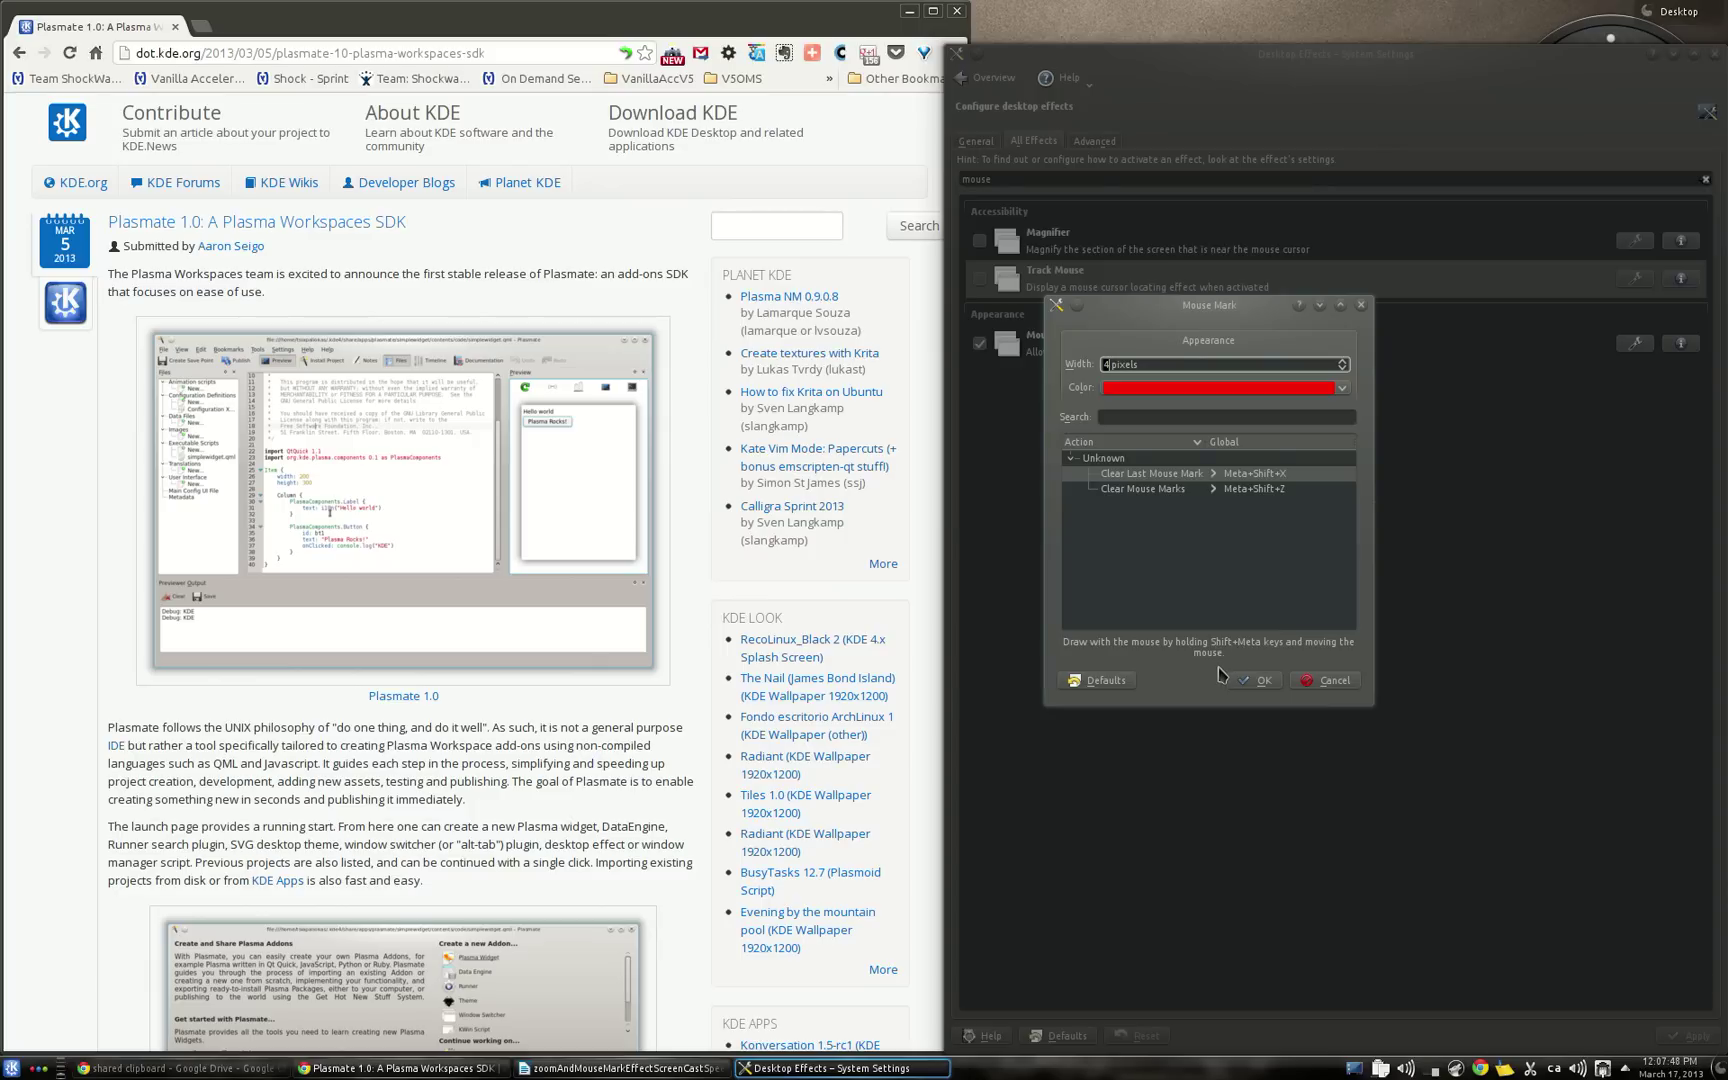
click(1250, 686)
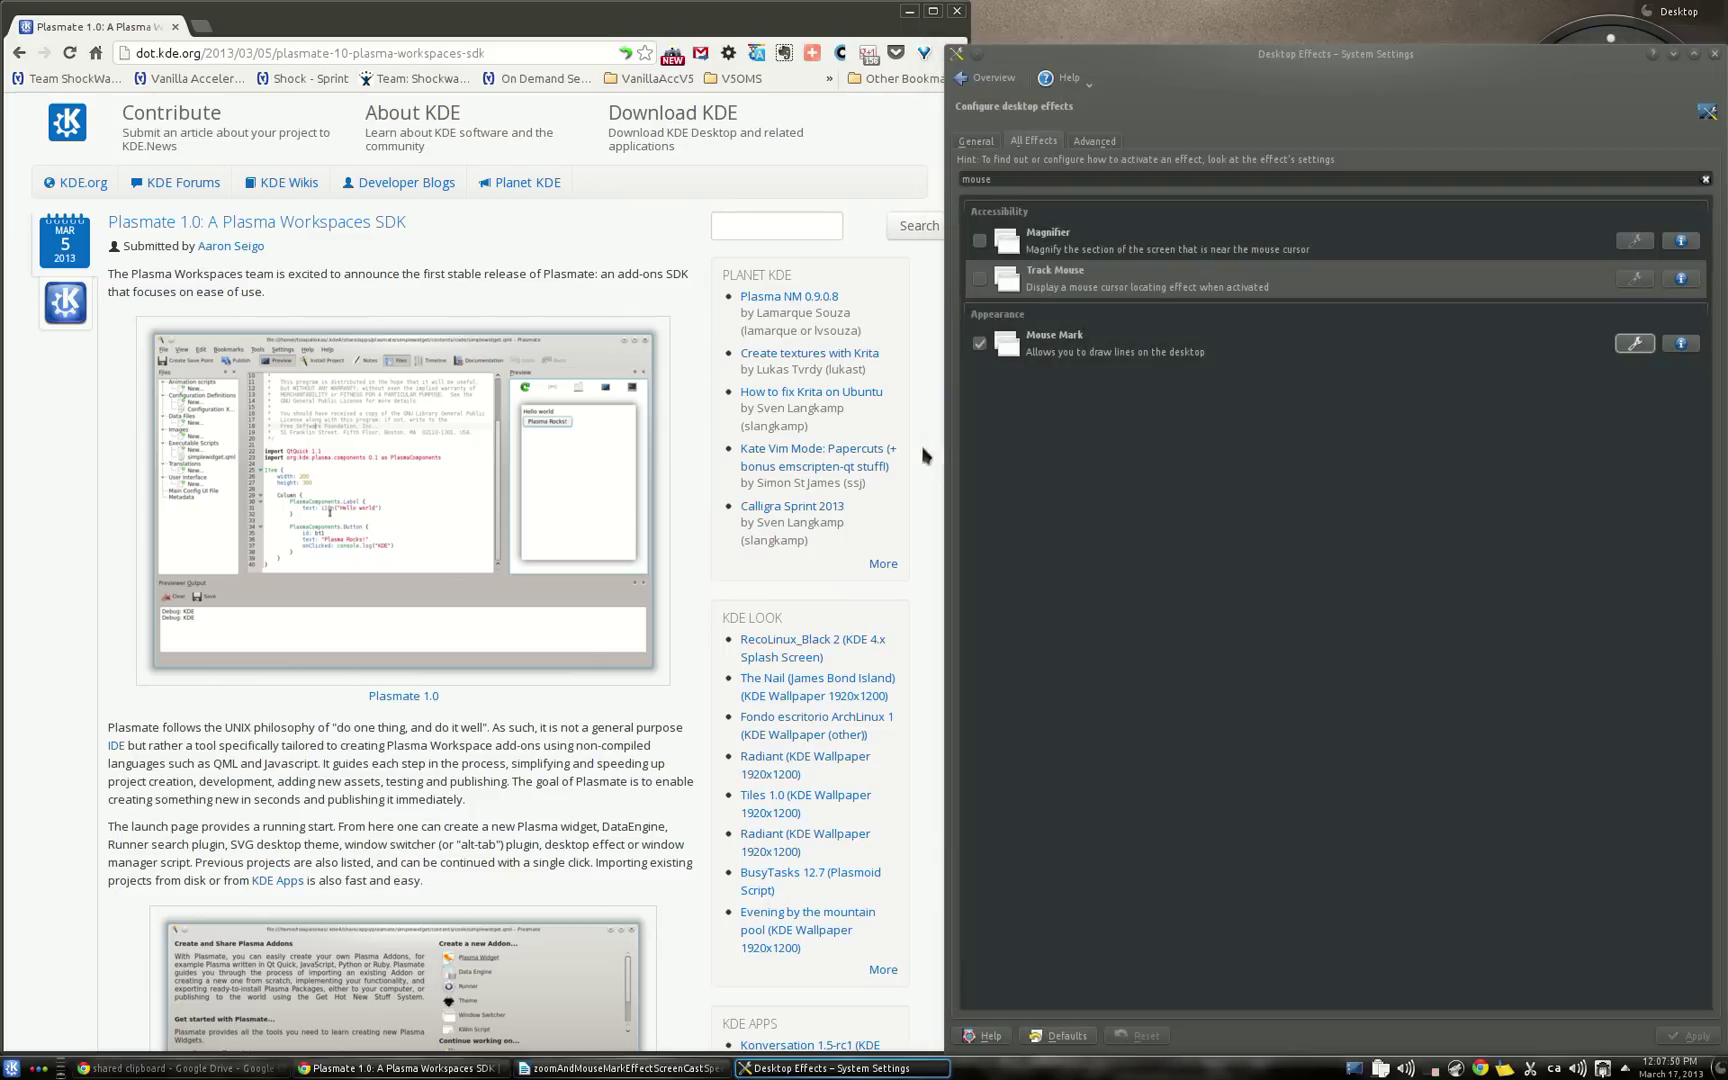
mouse_move(814, 262)
mouse_down()
mouse_move(737, 220)
mouse_move(226, 352)
mouse_move(489, 694)
mouse_move(899, 474)
mouse_move(822, 258)
mouse_move(737, 300)
mouse_up()
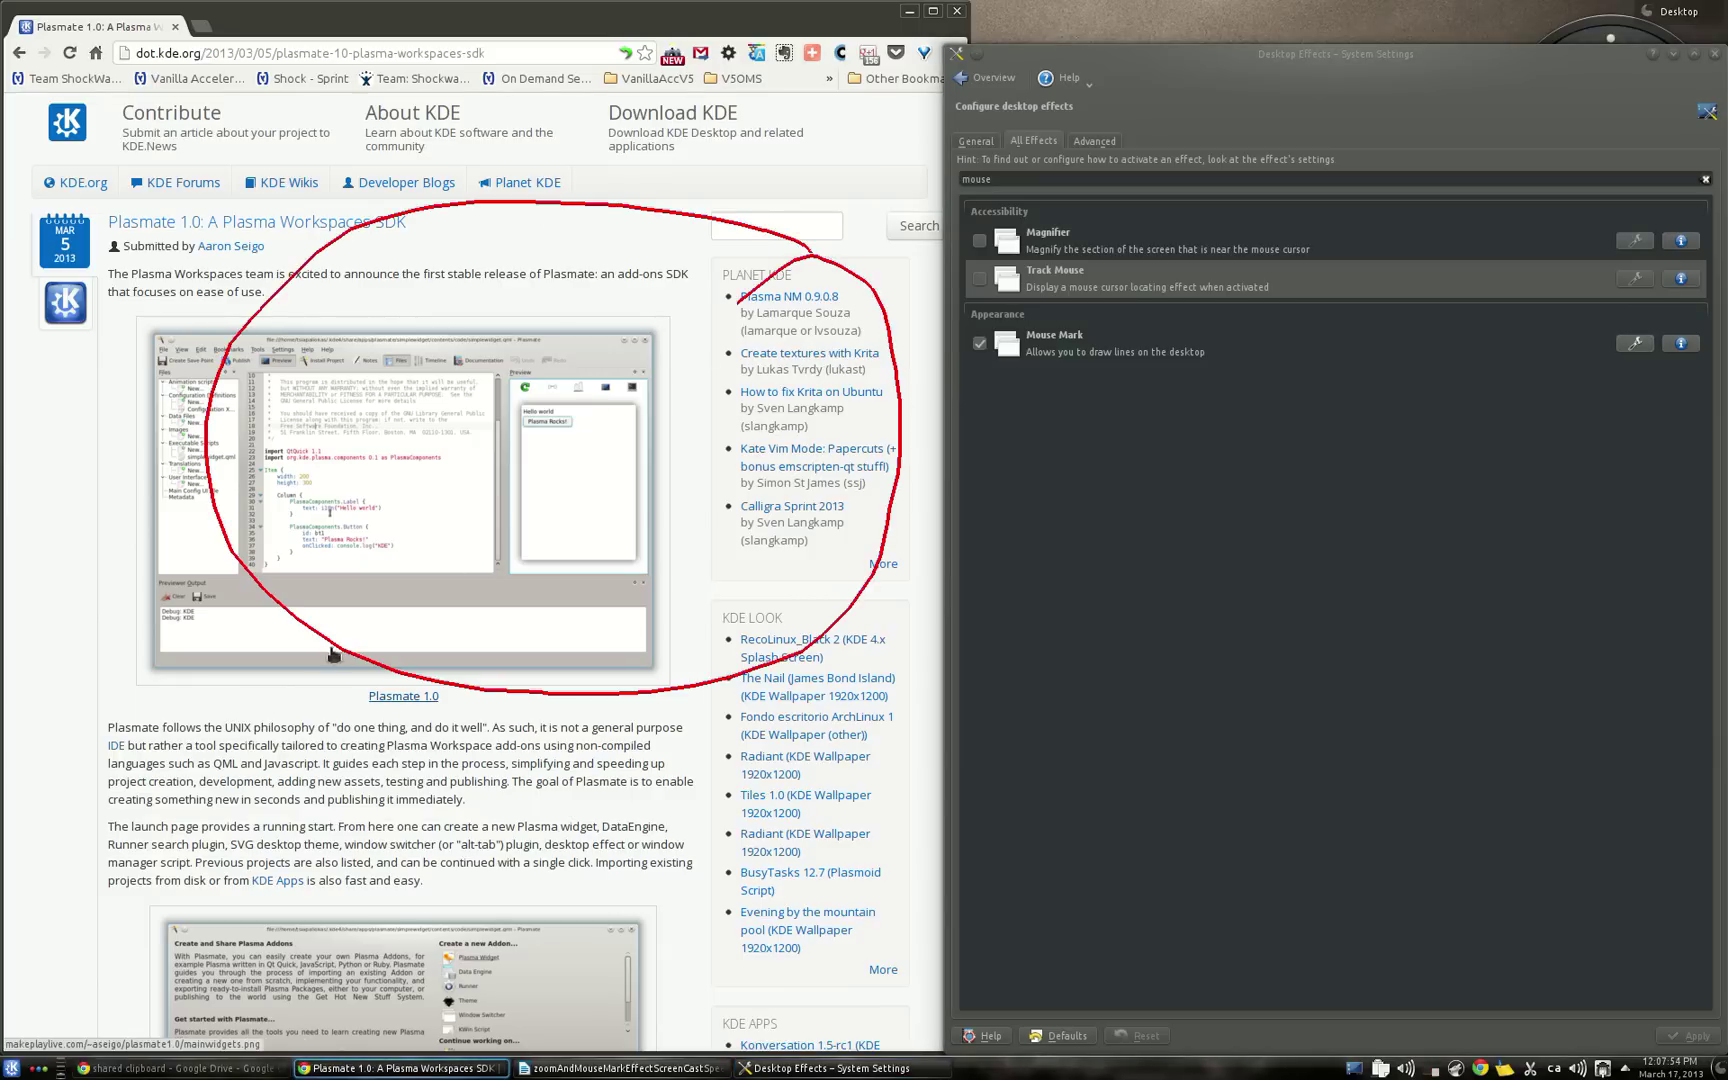
mouse_move(440, 692)
mouse_down()
mouse_move(210, 677)
mouse_move(360, 714)
mouse_up()
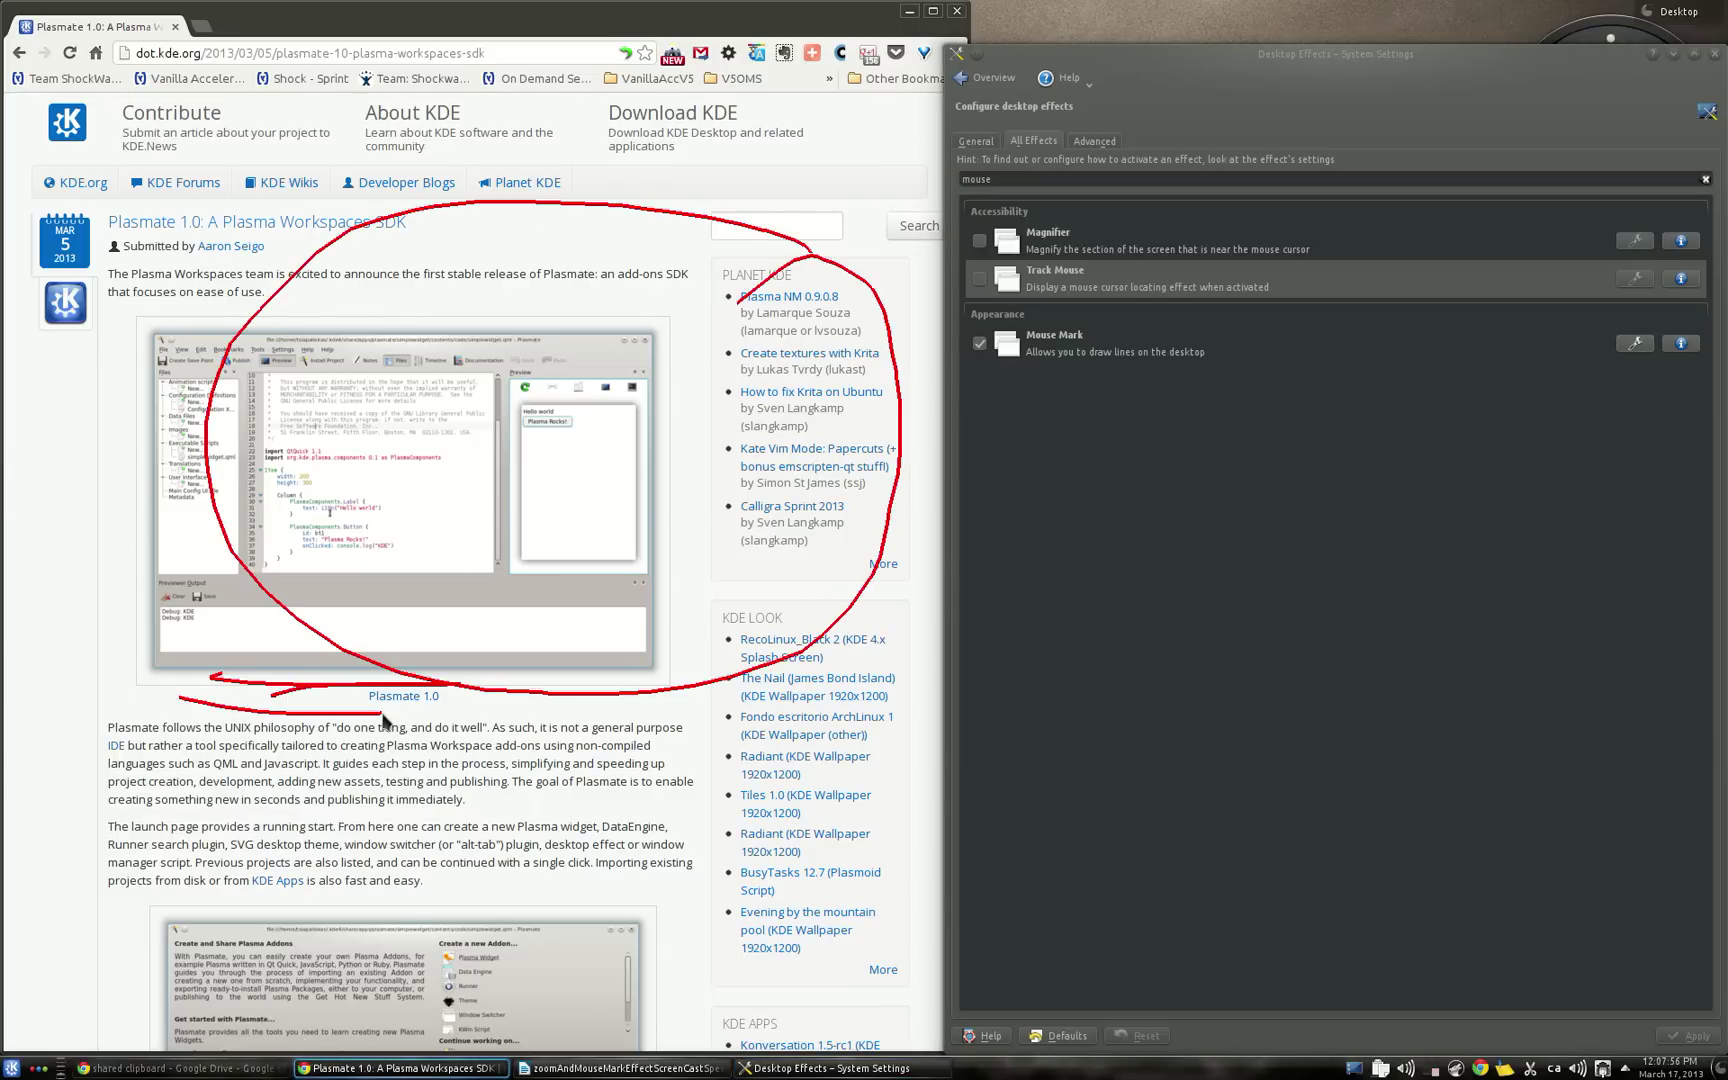
key(shift+super+F11)
click(1075, 552)
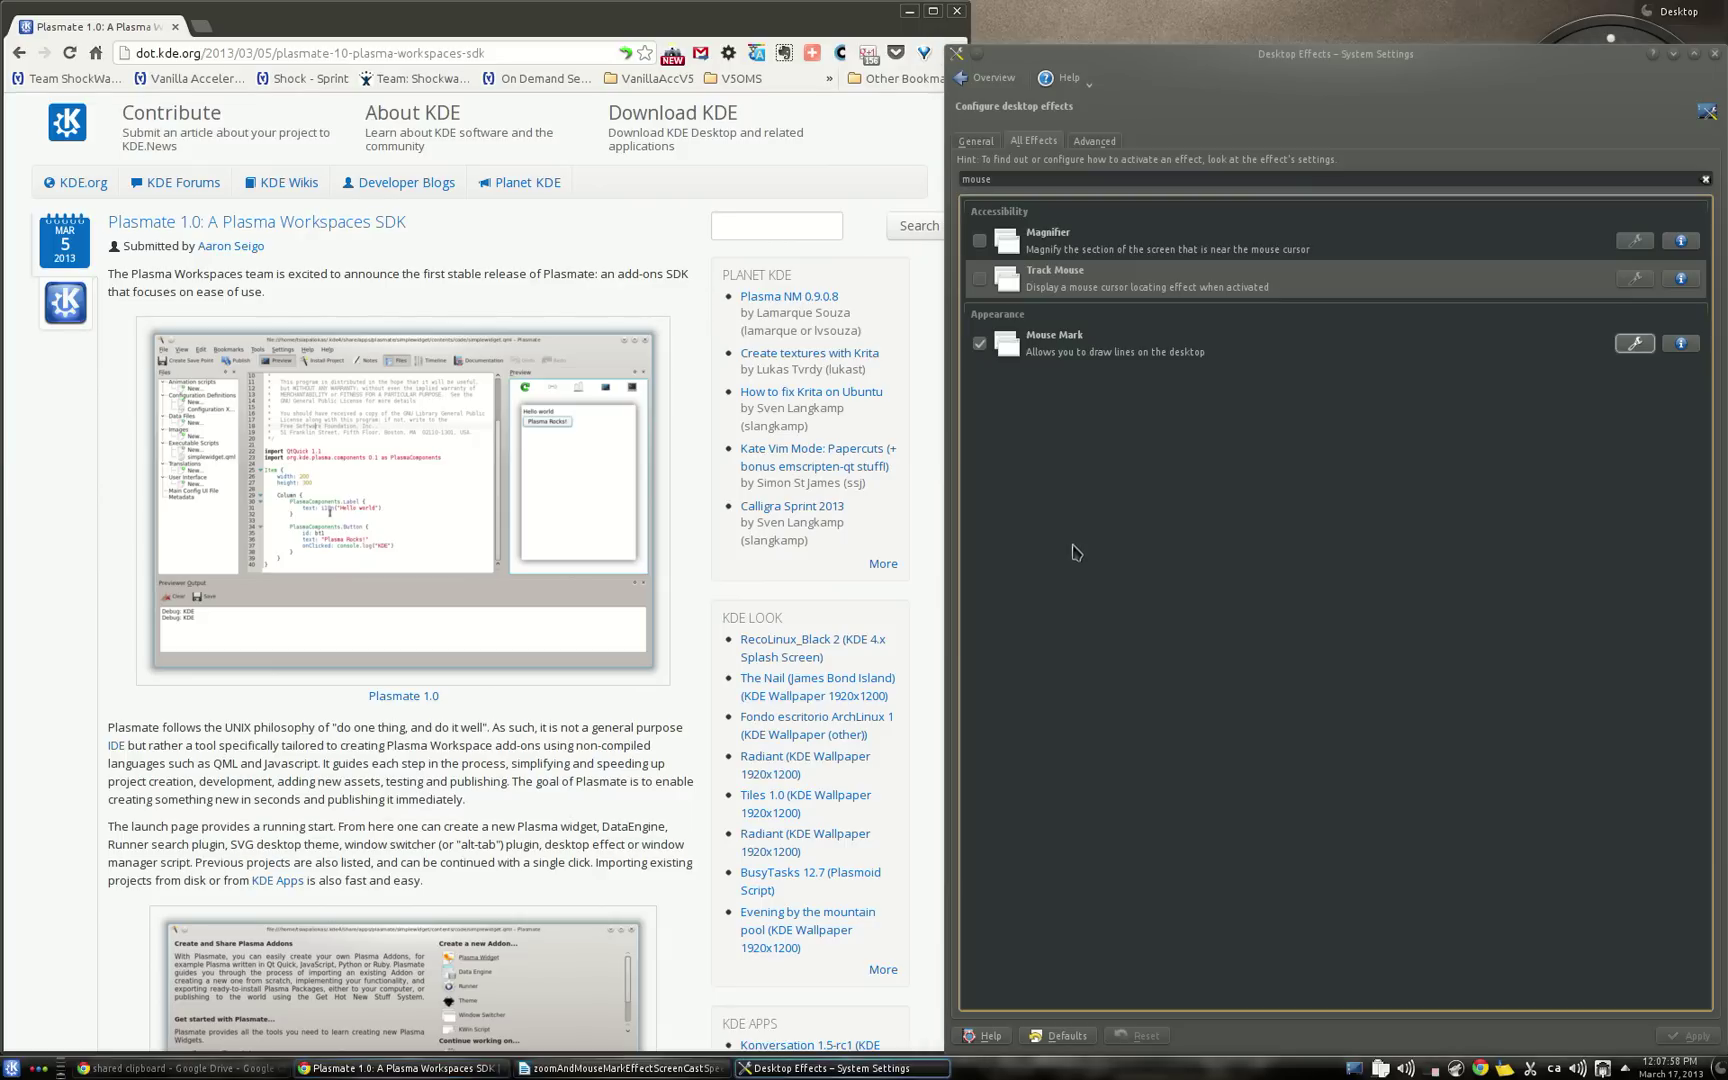